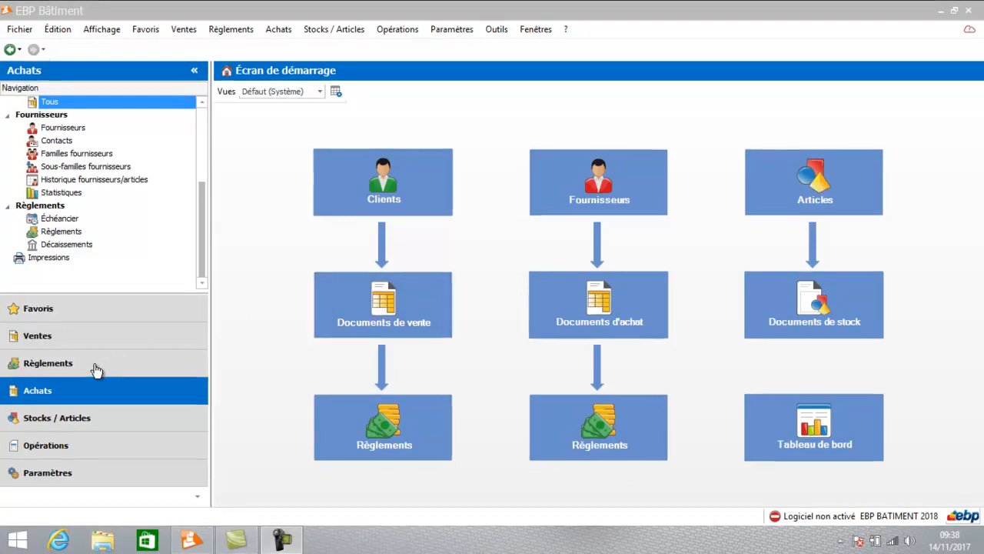
- Create a new sales quote (Devis) and assign the existing prospect as its customer
{"action": "left_click", "coordinate": [84, 338]}
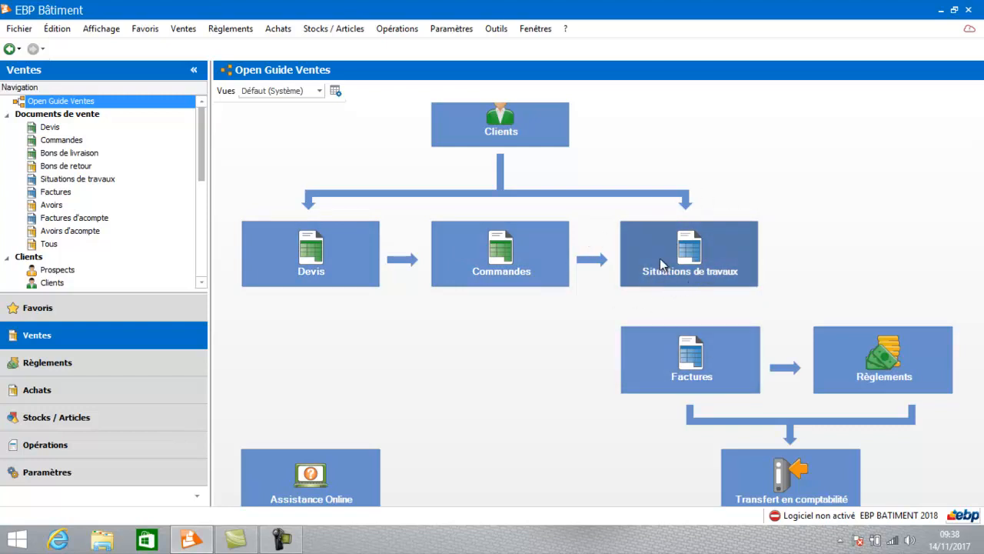
{"action": "left_click", "coordinate": [297, 273]}
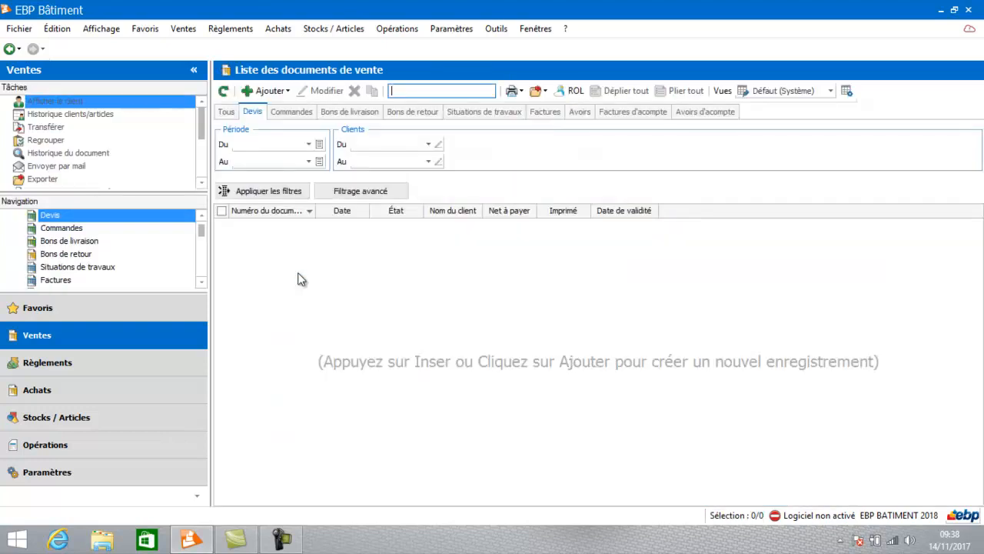
{"action": "key", "text": "Insert"}
{"action": "left_click", "coordinate": [462, 111]}
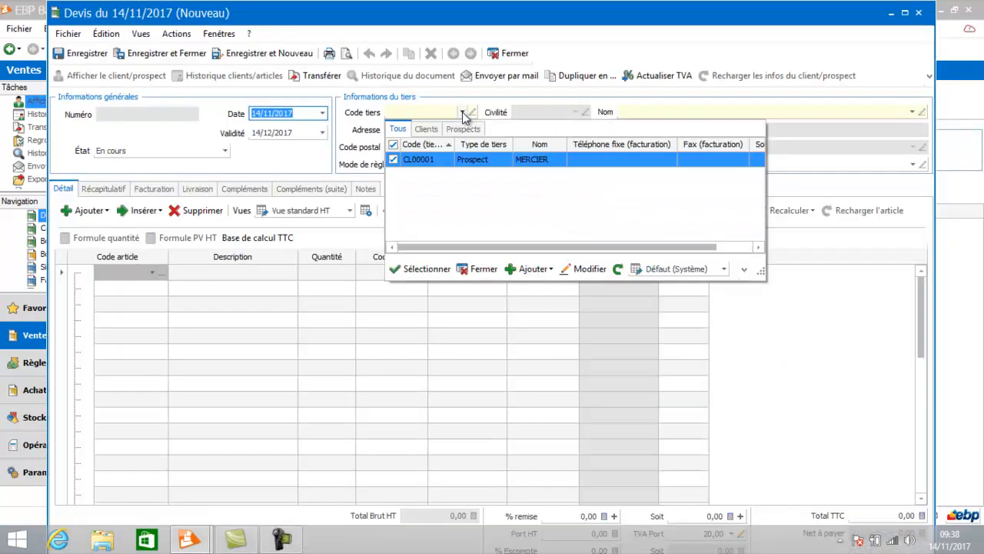
{"action": "double_click", "coordinate": [468, 159]}
{"action": "key", "text": "Tab"}
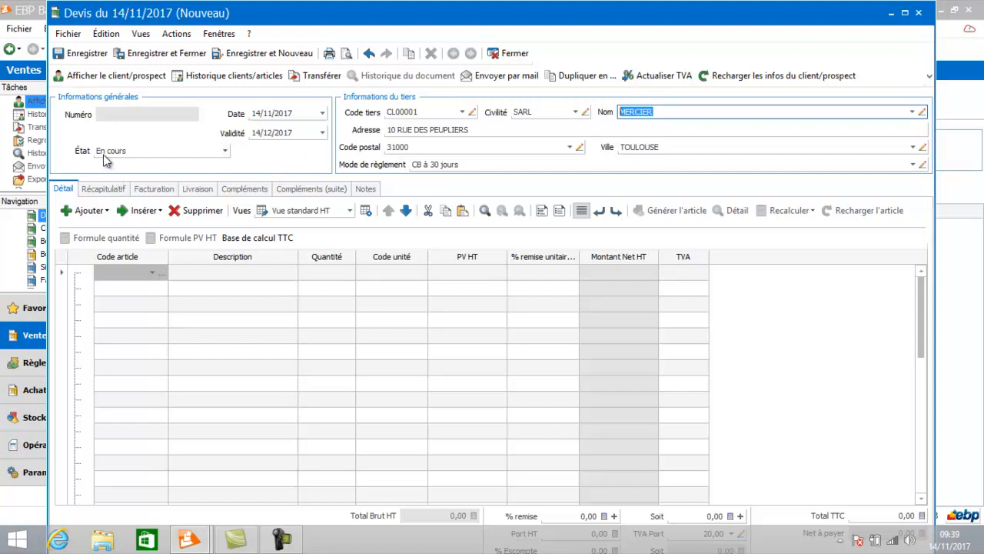
- Add the work item (Ouvrage) AR00007, Instllation baignoire, as the first line of the quote
{"action": "left_click", "coordinate": [151, 275]}
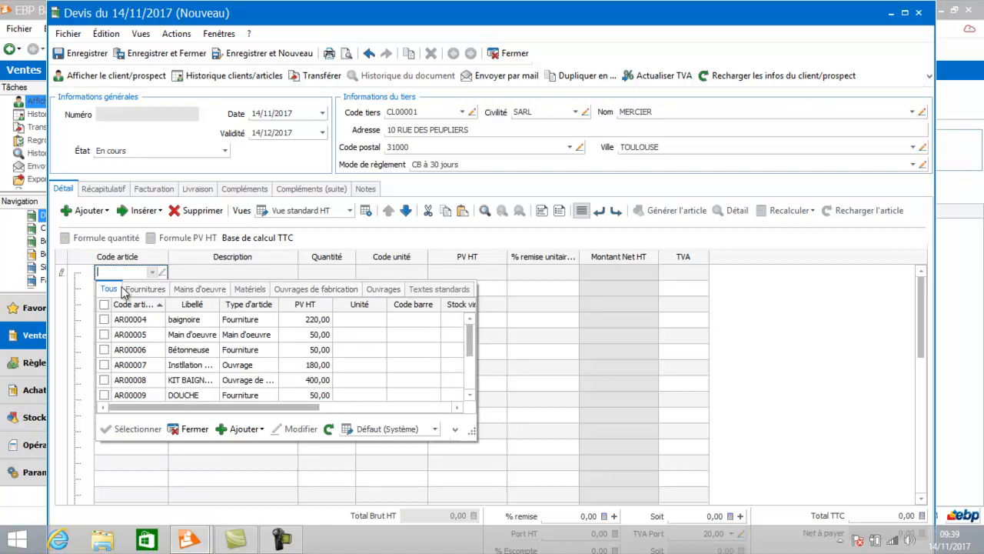
{"action": "left_click", "coordinate": [384, 289]}
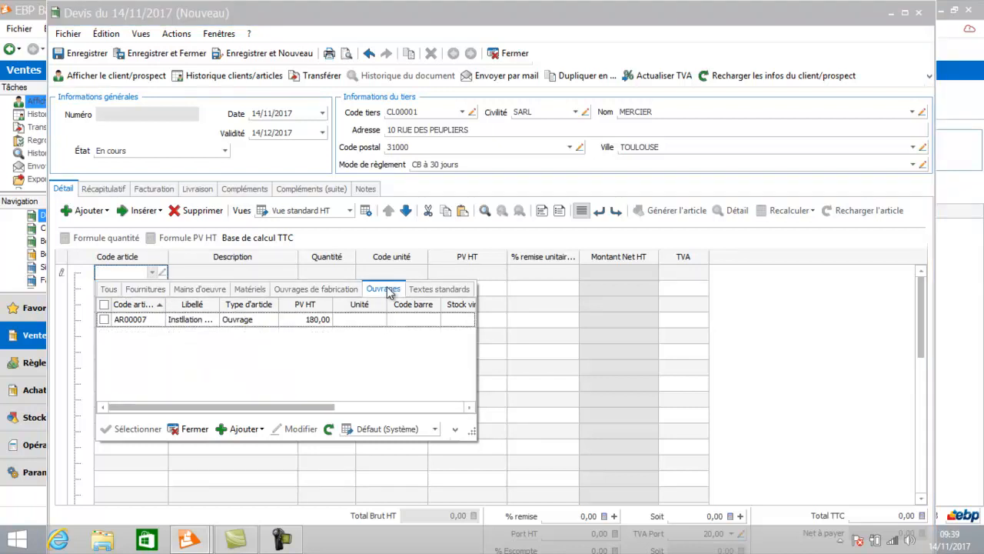
{"action": "double_click", "coordinate": [221, 320]}
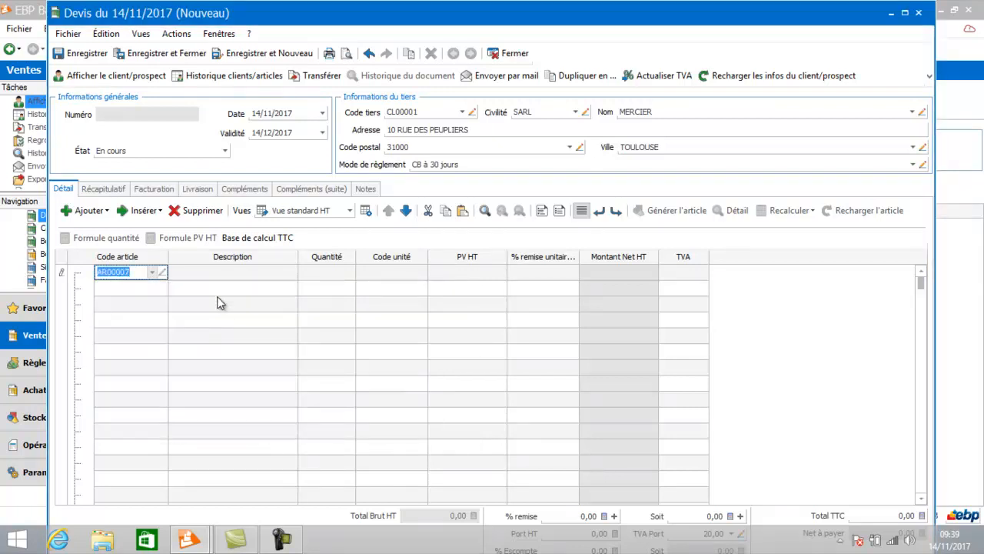
{"action": "left_click", "coordinate": [221, 293]}
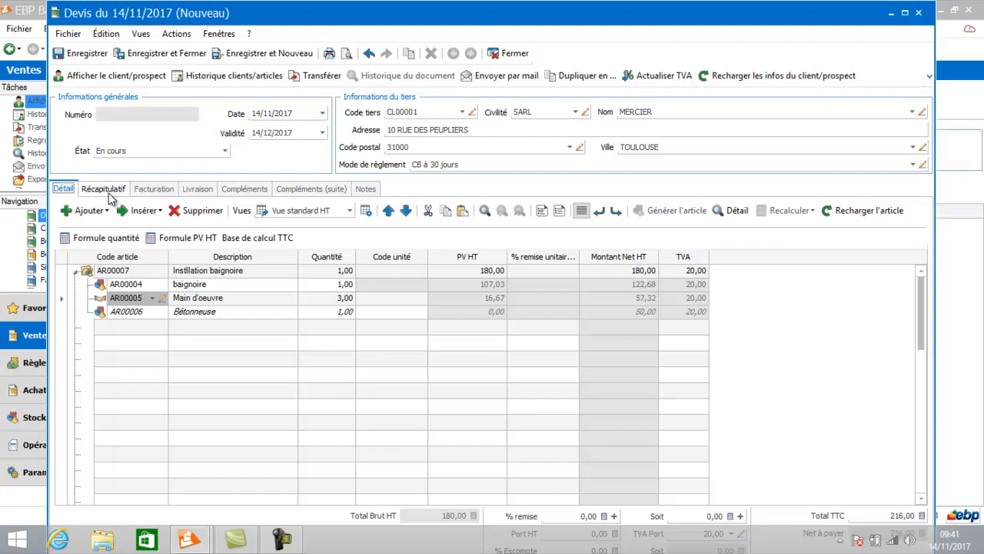
- Review the quote's summary, billing address, delivery address and additional information, checking the option that makes delivery identical to the billing address
{"action": "left_click", "coordinate": [107, 191]}
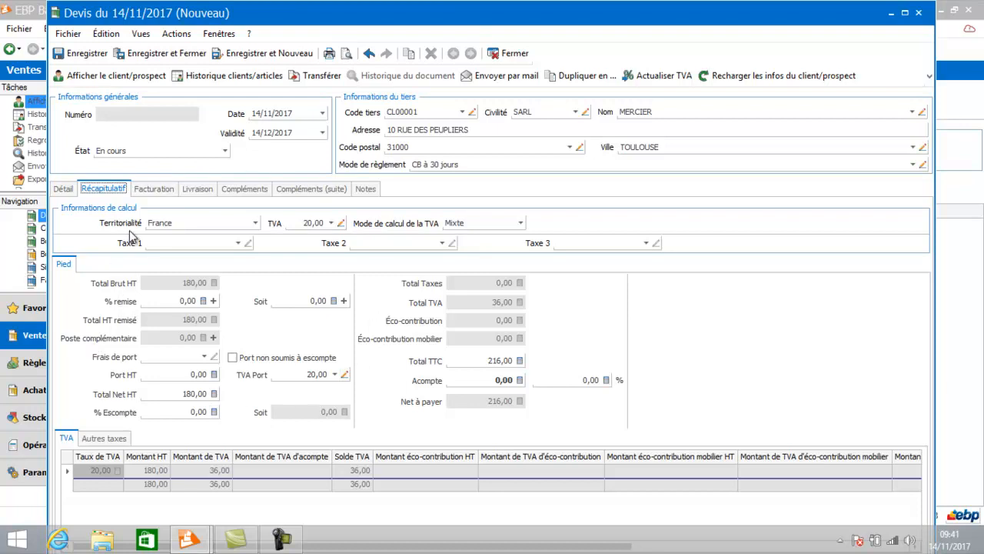
{"action": "left_click", "coordinate": [156, 190]}
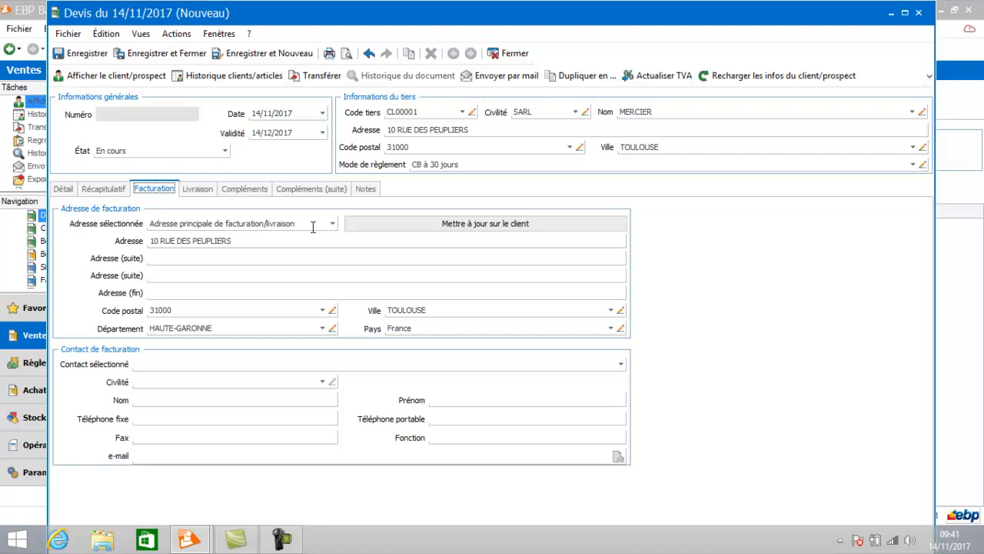
{"action": "left_click", "coordinate": [197, 189]}
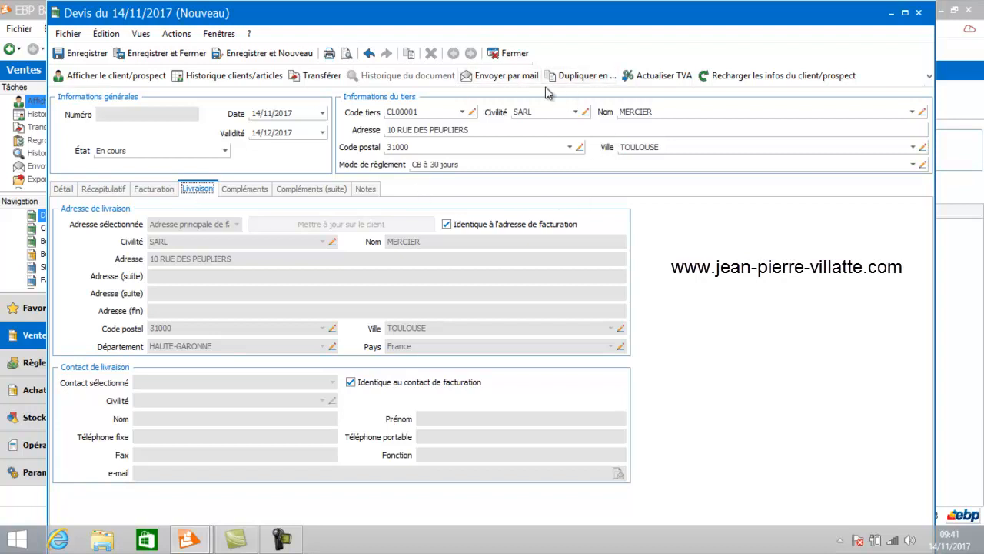
{"action": "left_click", "coordinate": [450, 227]}
{"action": "left_click", "coordinate": [447, 224]}
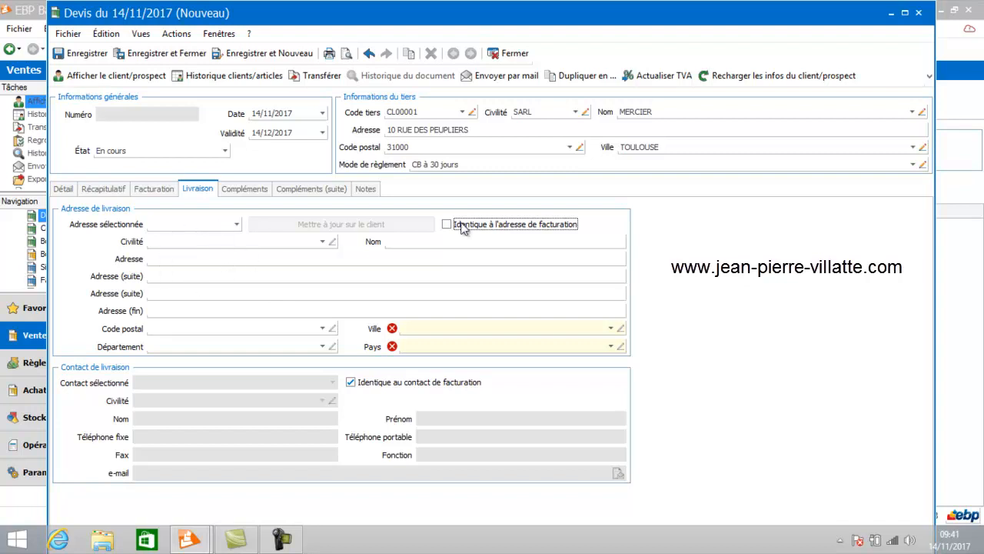
{"action": "left_click", "coordinate": [256, 195]}
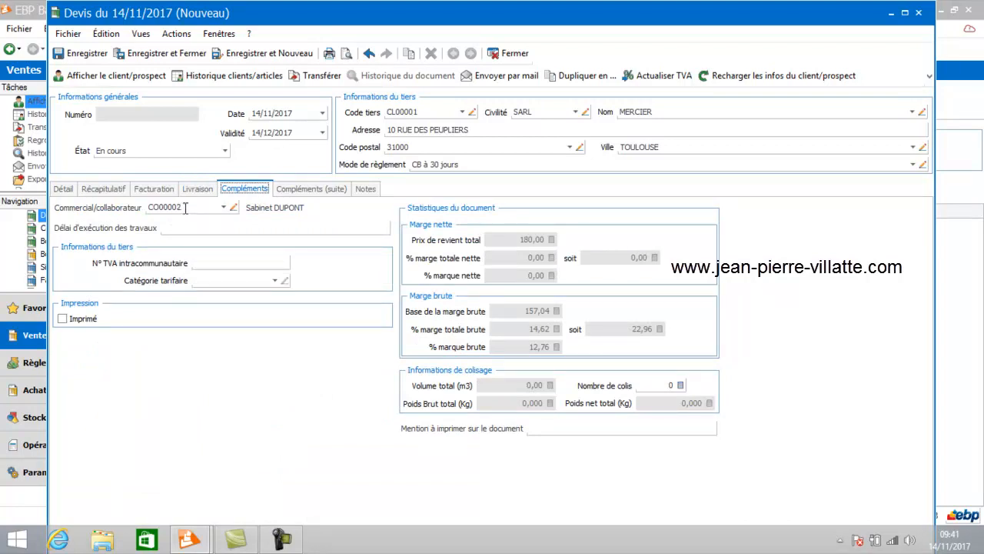
- In the quote's sales follow-up details, set Saisi par to the second collaborator and leave the acceptance date empty
{"action": "left_click", "coordinate": [307, 191]}
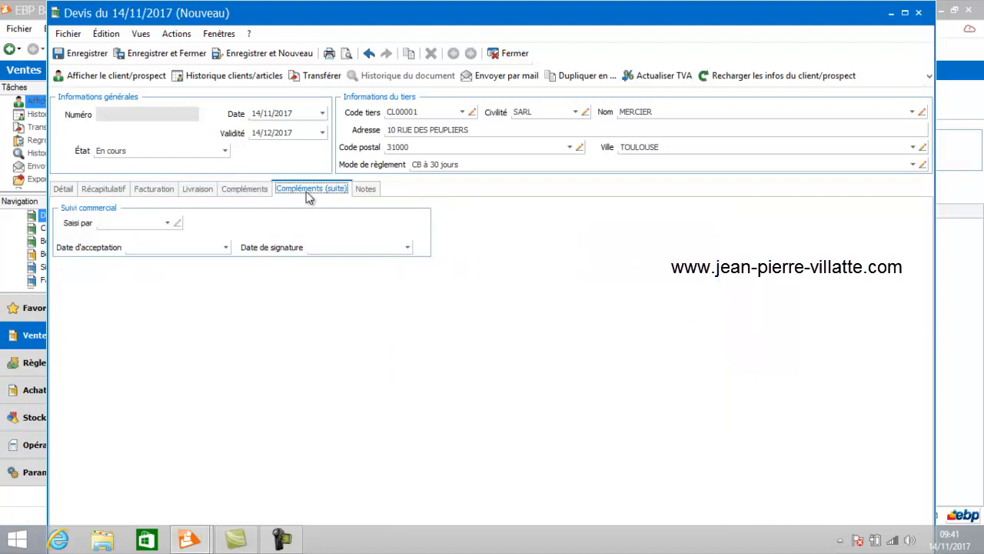
{"action": "left_click", "coordinate": [166, 223]}
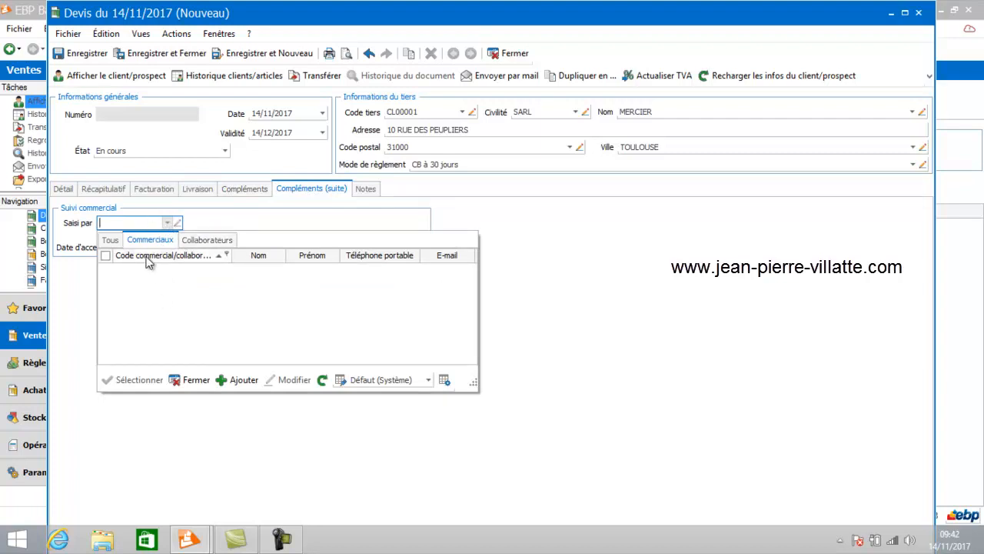
{"action": "left_click", "coordinate": [209, 240]}
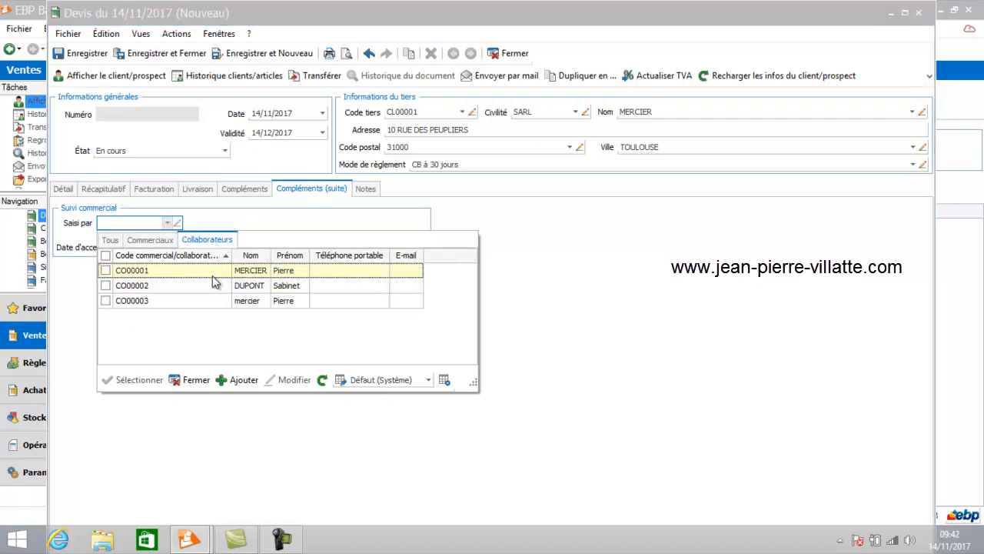
{"action": "double_click", "coordinate": [212, 285]}
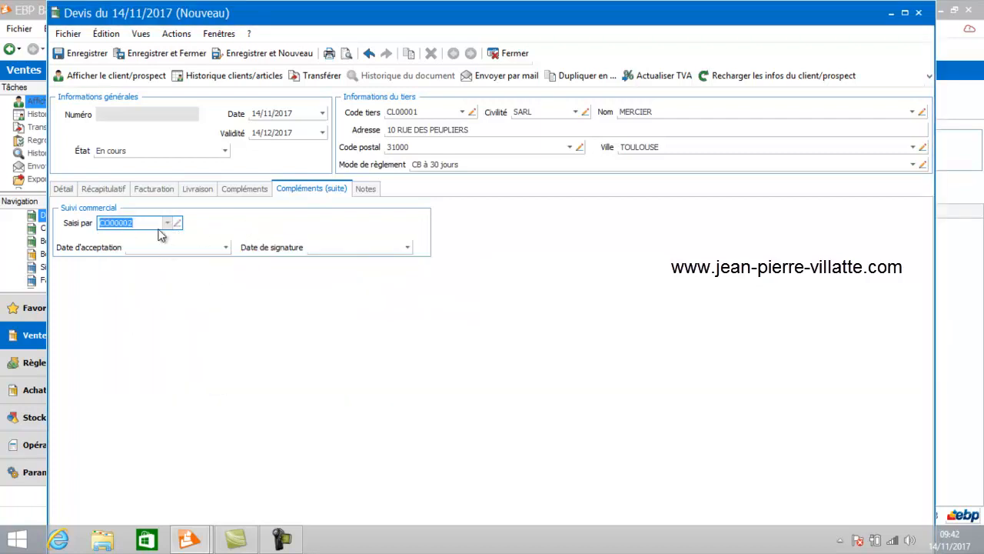
{"action": "left_click", "coordinate": [226, 249]}
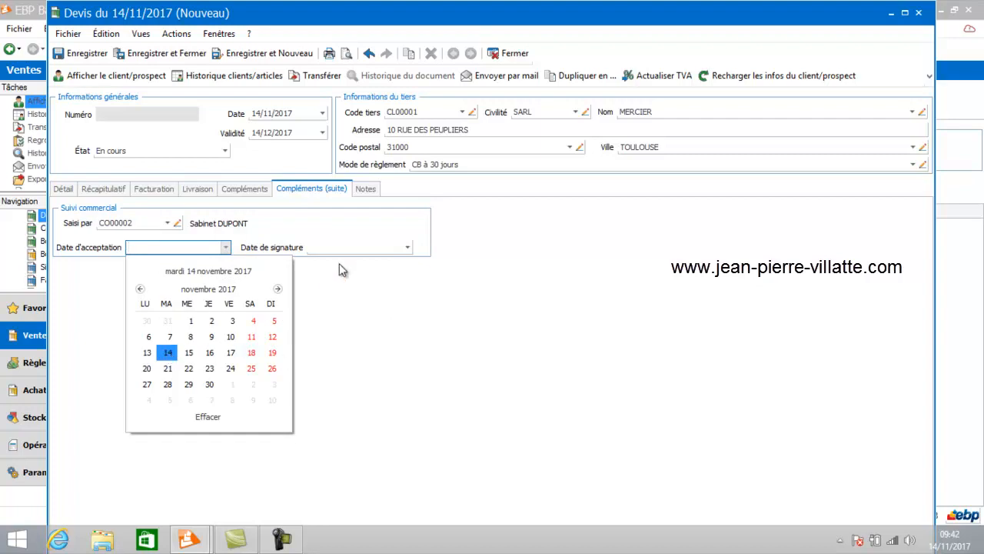
{"action": "left_click", "coordinate": [372, 323]}
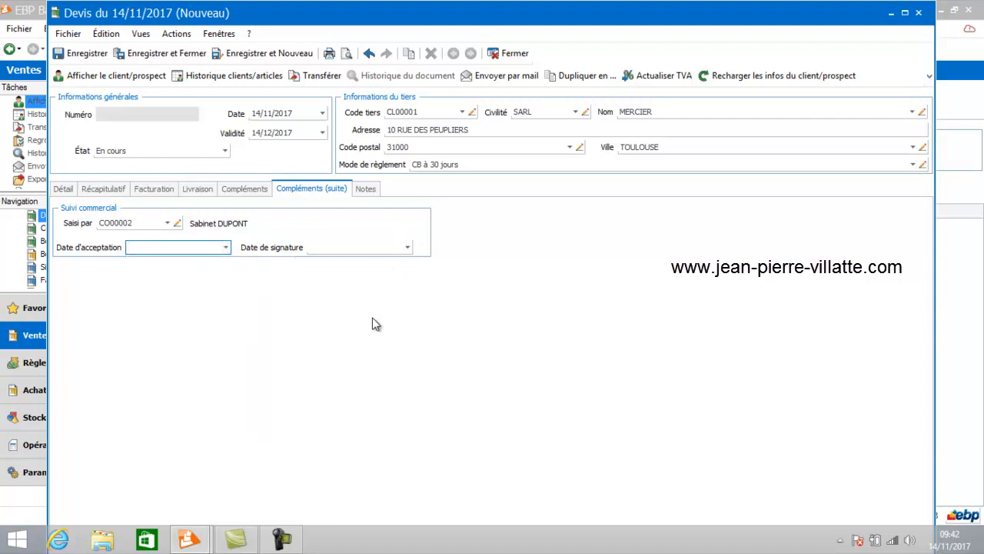
- Preview the printed quote, examine its header and article lines, and close the preview
{"action": "left_click", "coordinate": [63, 190]}
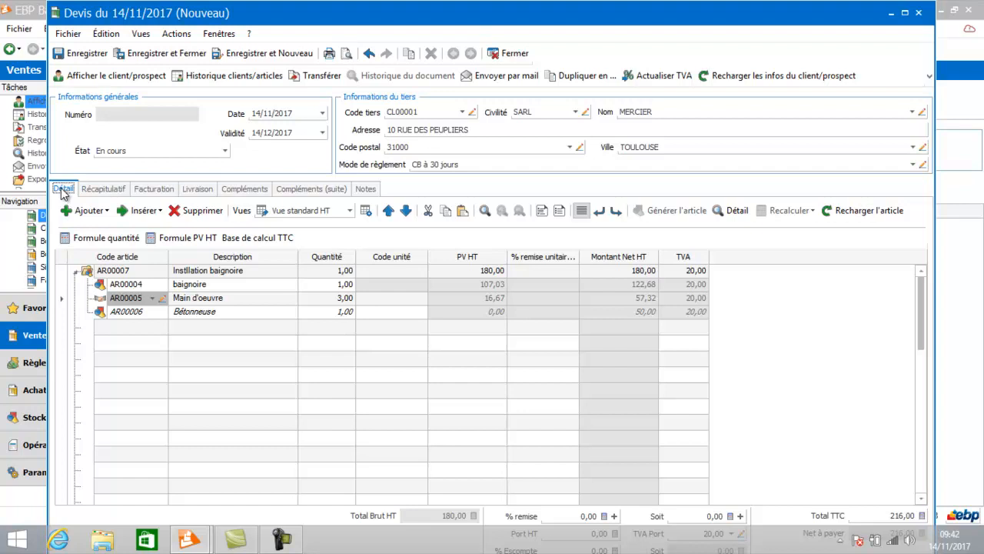
{"action": "left_click", "coordinate": [350, 59]}
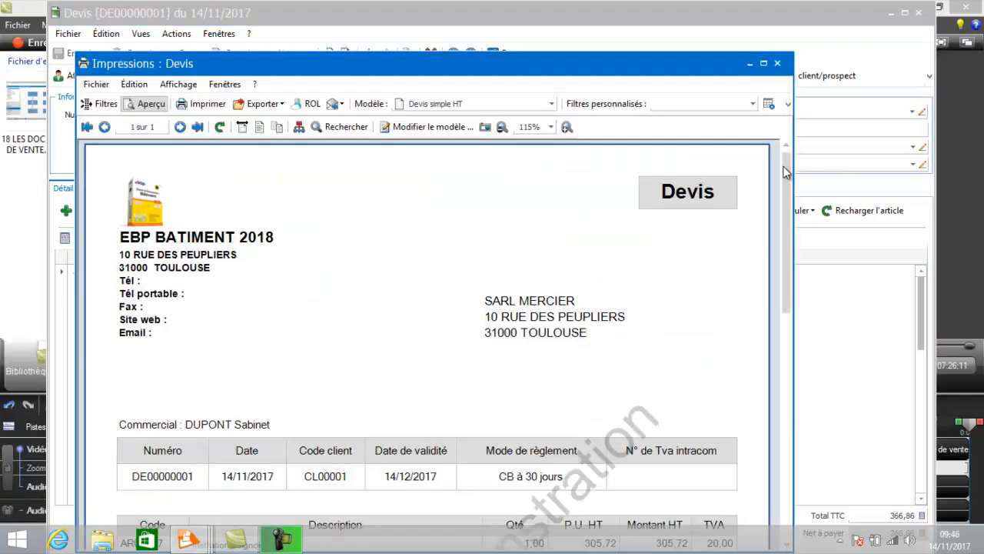
{"action": "mouse_move", "coordinate": [786, 171]}
{"action": "left_mouse_down"}
{"action": "mouse_move", "coordinate": [783, 307]}
{"action": "mouse_move", "coordinate": [790, 166]}
{"action": "left_mouse_up"}
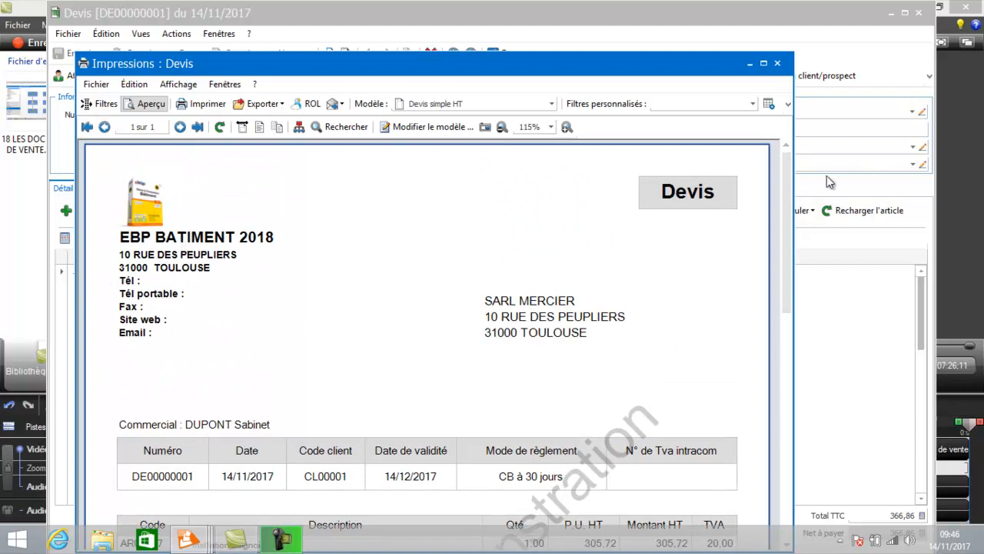
{"action": "left_click_drag", "start_coordinate": [787, 182], "coordinate": [789, 262]}
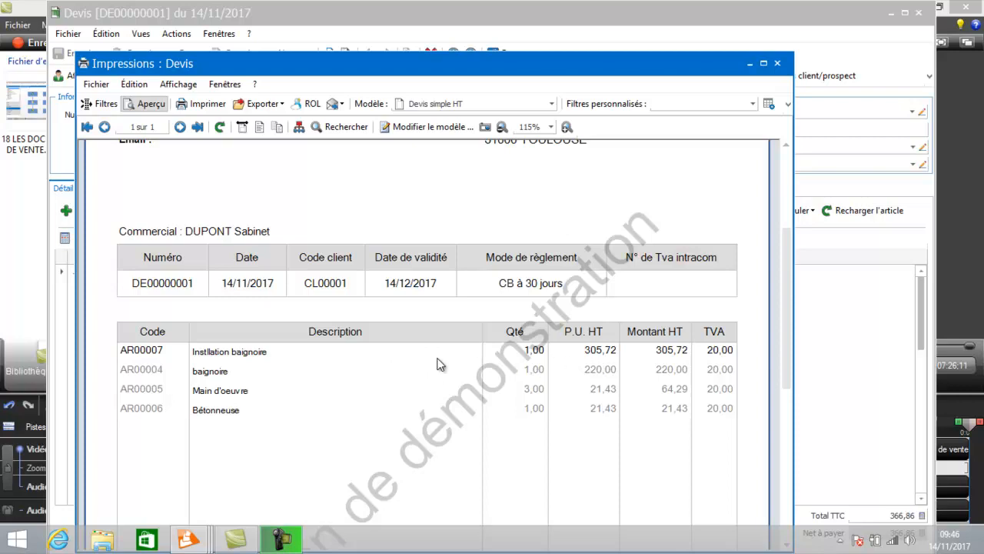
{"action": "left_click", "coordinate": [777, 63]}
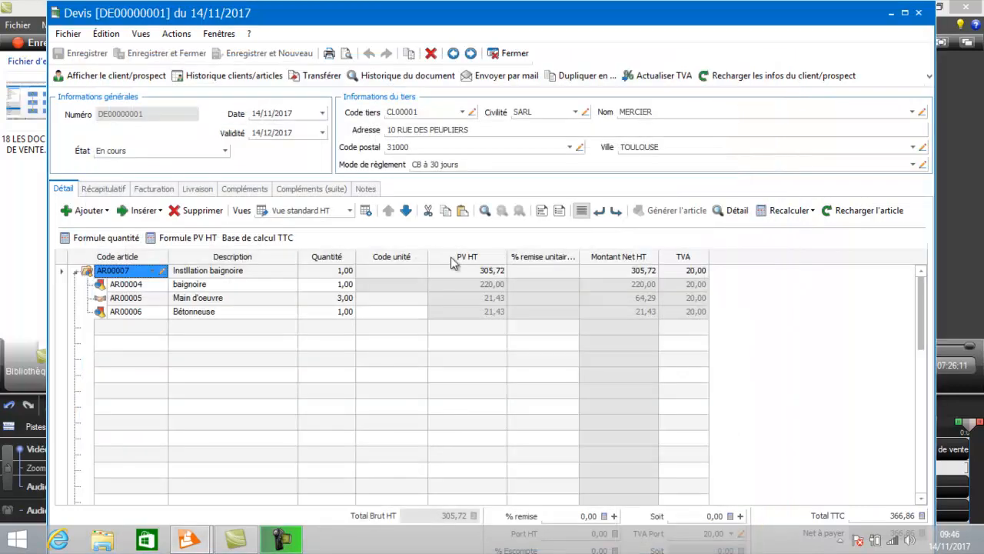
- Insert a supply line (Ligne Fourniture) above the Main d'oeuvre line and fill it with article AR00009, the shower
{"action": "left_click", "coordinate": [133, 300]}
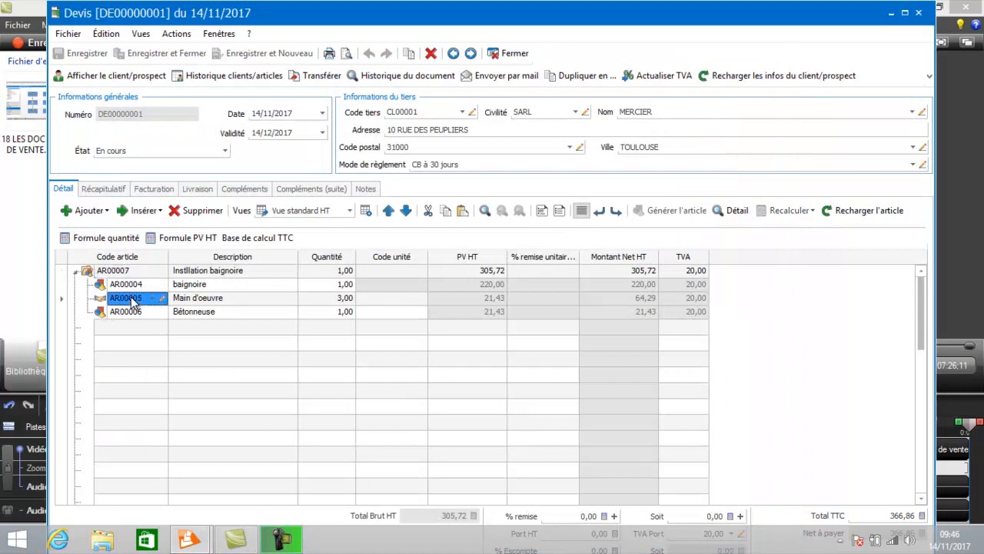
{"action": "left_click", "coordinate": [156, 214]}
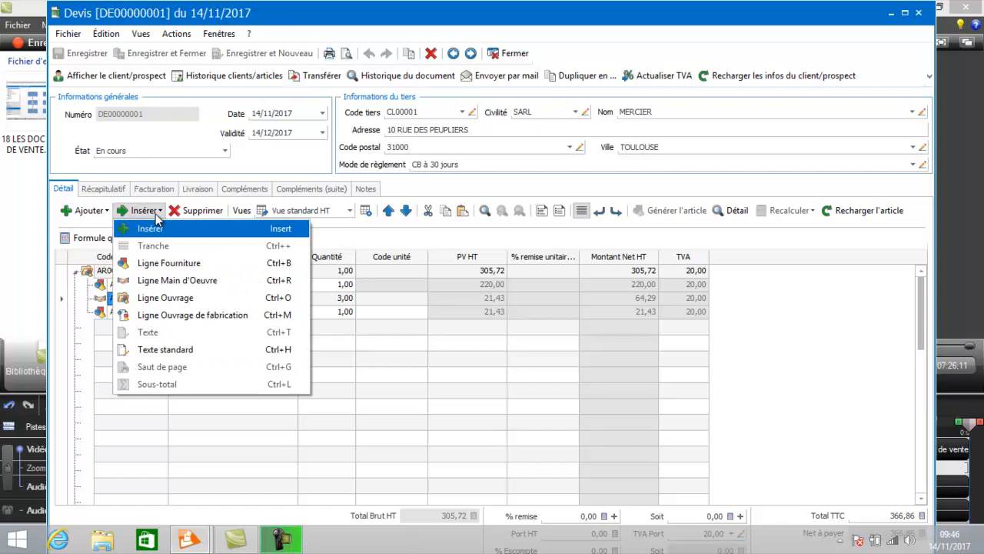
{"action": "left_click", "coordinate": [155, 266]}
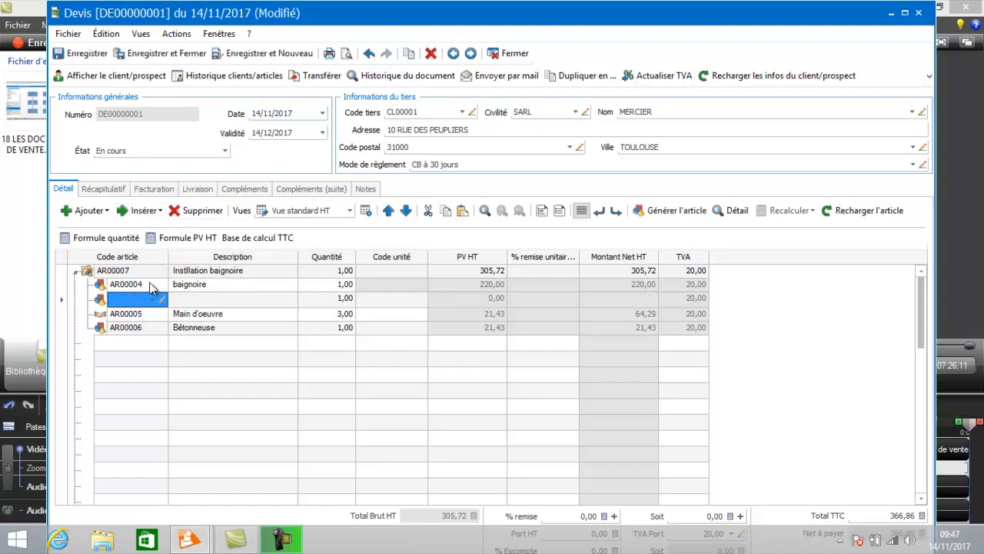
{"action": "left_click", "coordinate": [152, 300]}
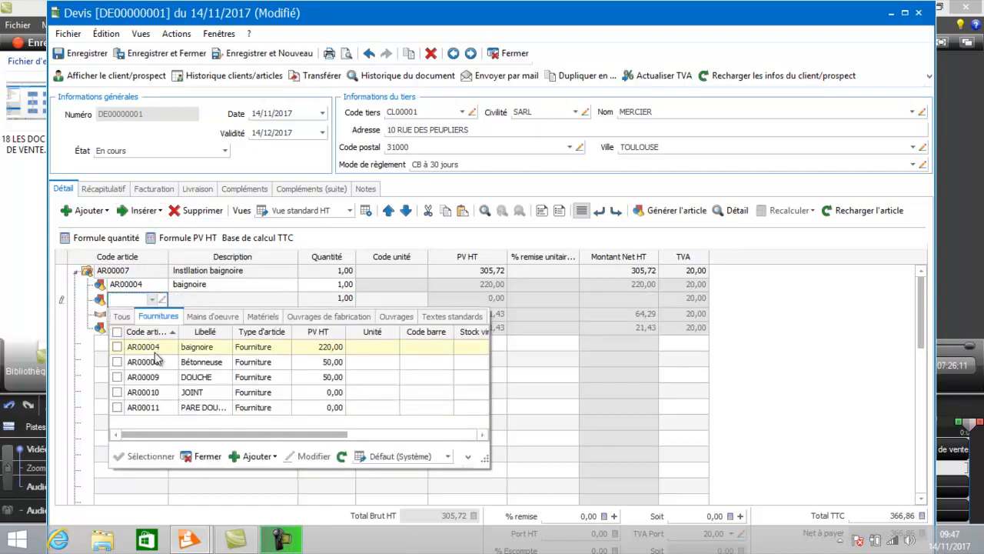
{"action": "double_click", "coordinate": [156, 379]}
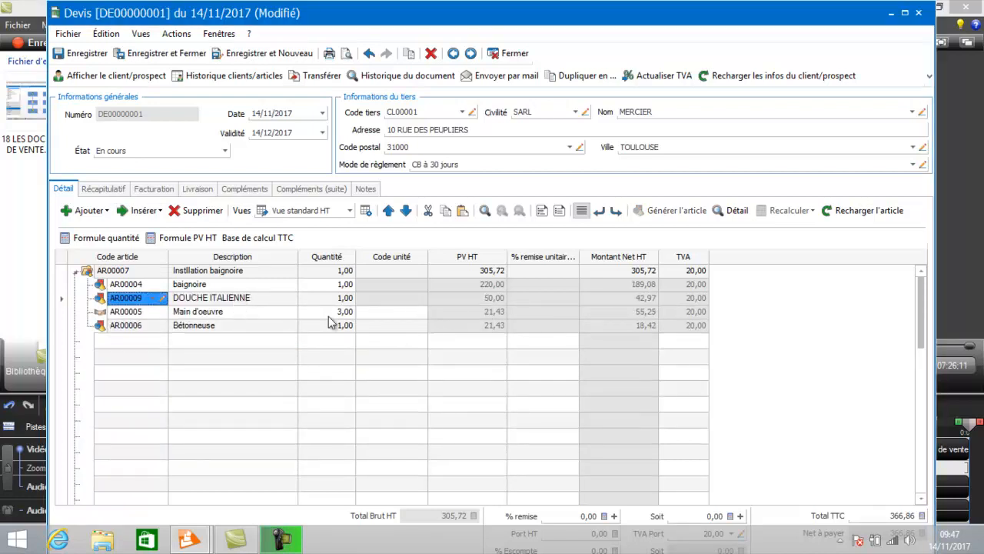
- Delete the Bétonneuse line (AR00006) from the quote
{"action": "left_click", "coordinate": [139, 326]}
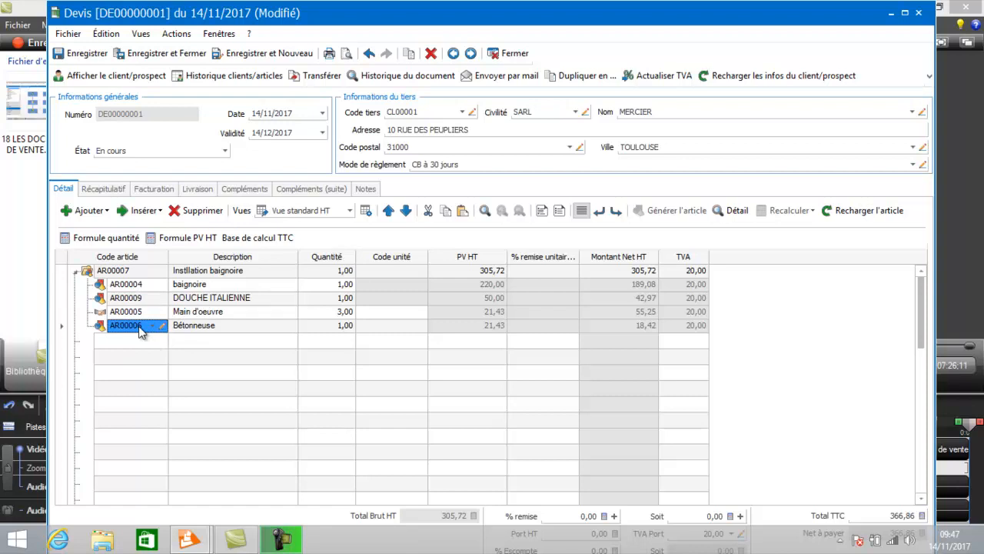
{"action": "left_click", "coordinate": [188, 215]}
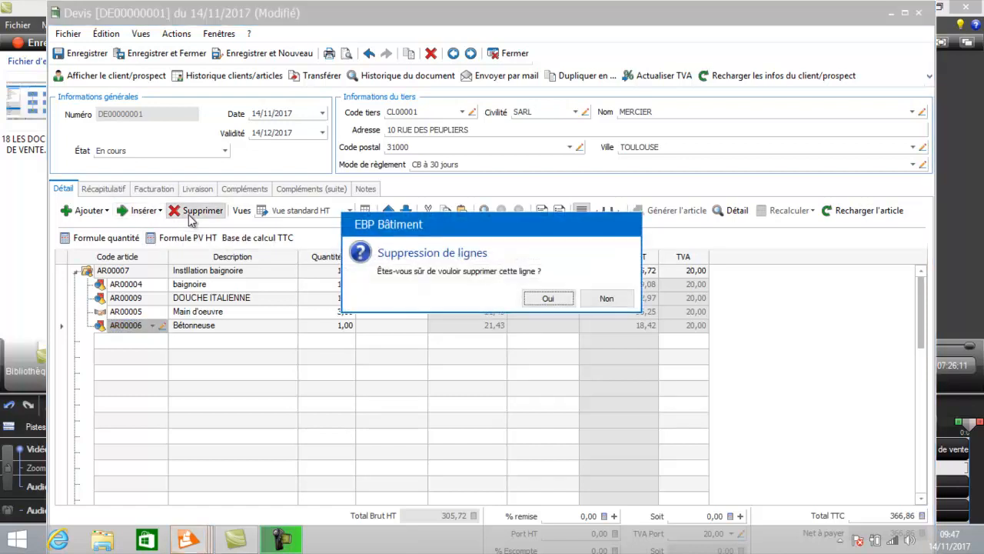
{"action": "left_click", "coordinate": [542, 299]}
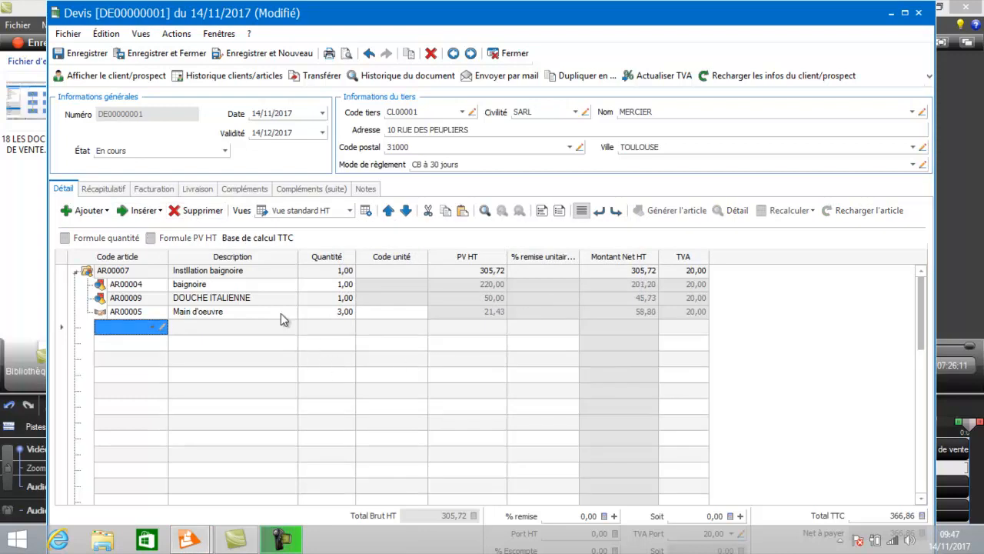
- Add a level 1 section (Tranche Niveau 1) on the free row below the quote's existing article lines
{"action": "left_click", "coordinate": [192, 301]}
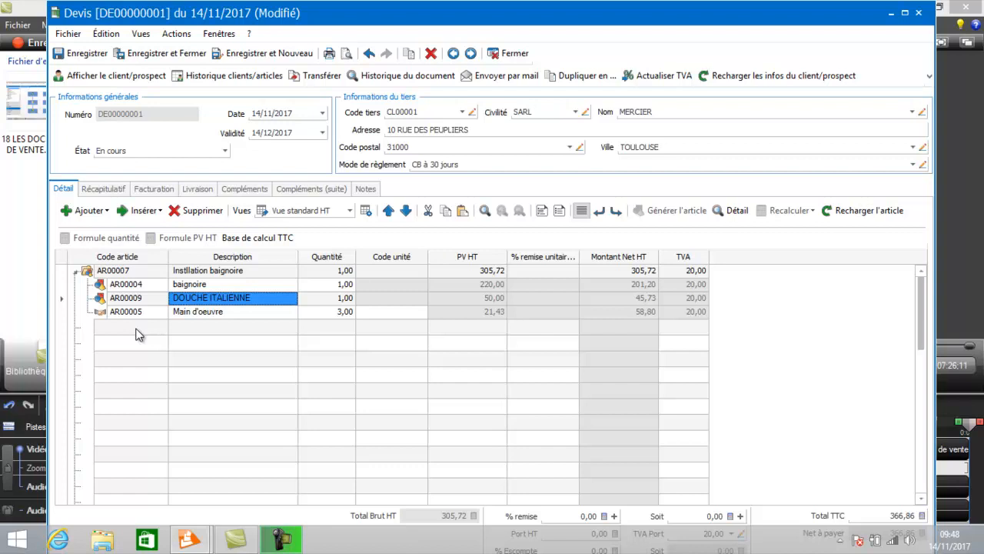
{"action": "left_click", "coordinate": [123, 343]}
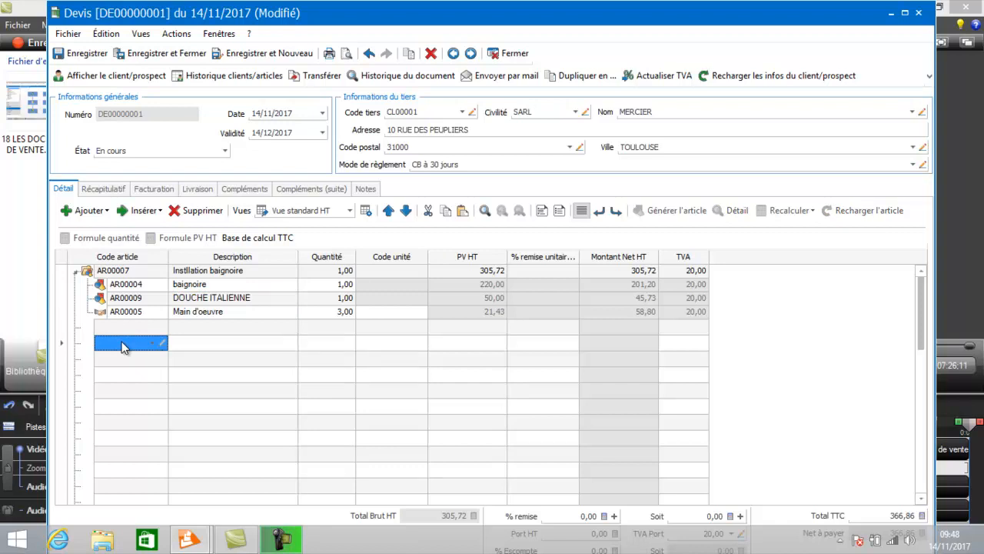
{"action": "right_click", "coordinate": [123, 346]}
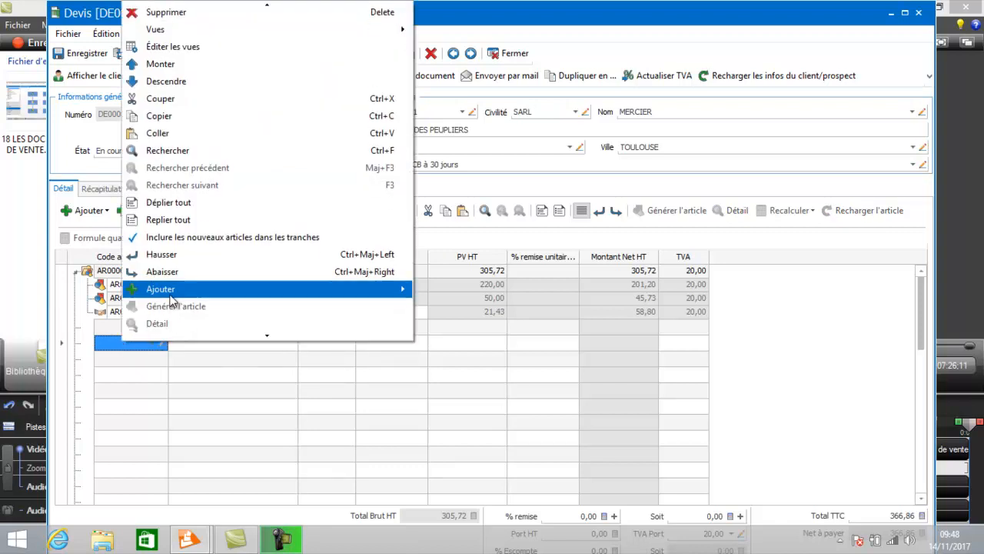
{"action": "mouse_move", "coordinate": [178, 289]}
{"action": "mouse_move", "coordinate": [468, 286]}
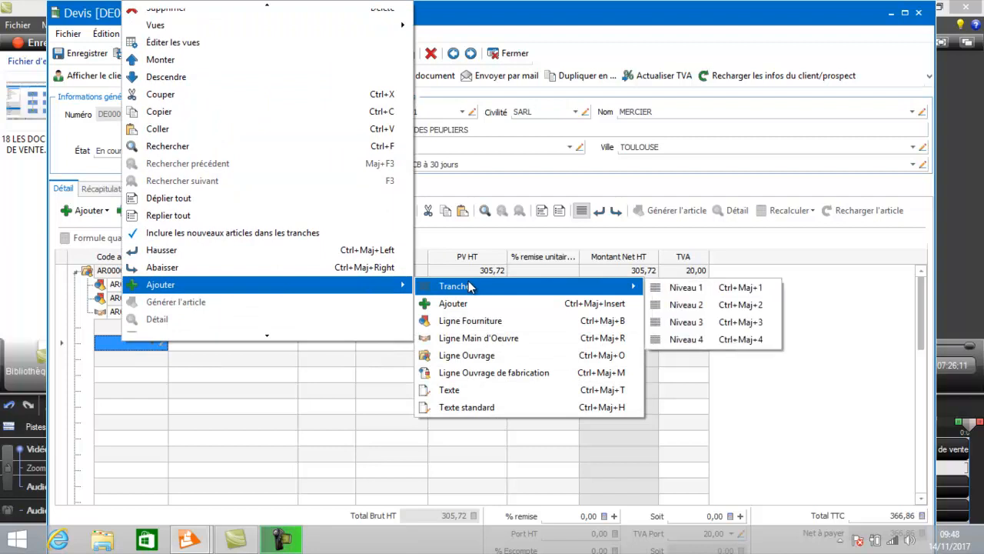
{"action": "left_click", "coordinate": [669, 290]}
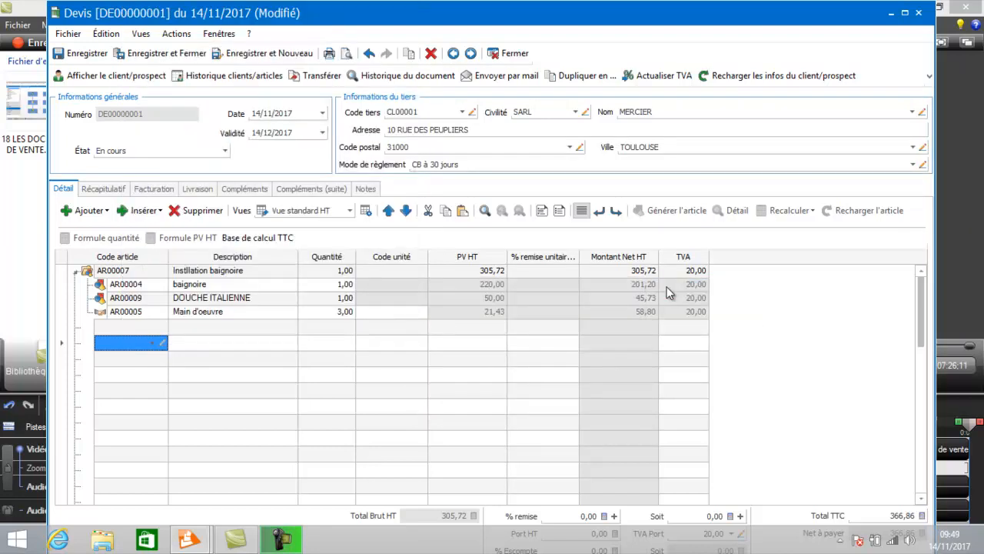
- Enter Cuisine as the description of the new level 1 section
{"action": "left_click", "coordinate": [243, 344]}
{"action": "left_click", "coordinate": [244, 346]}
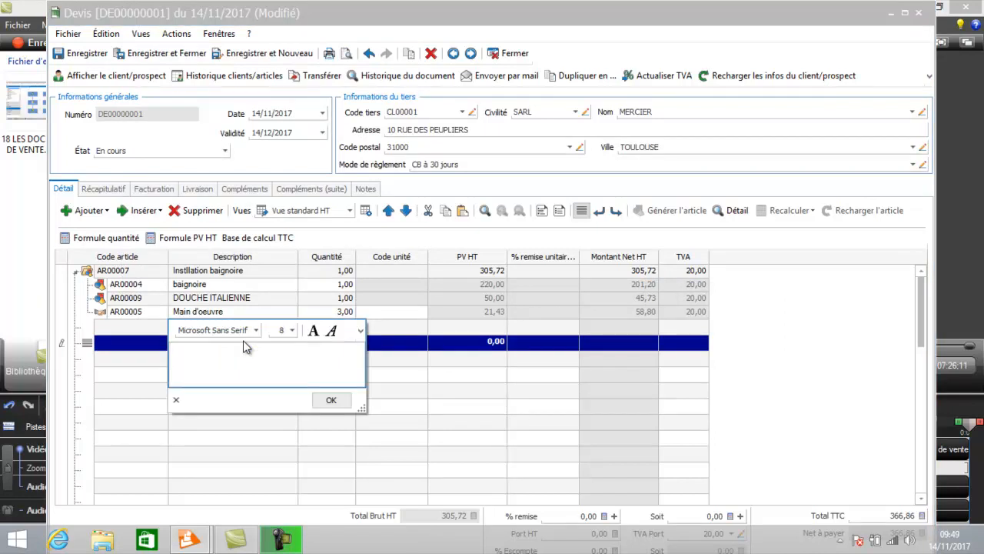
{"action": "type", "text": "cUI"}
{"action": "key", "text": "ctrl+a"}
{"action": "key", "text": "BackSpace"}
{"action": "type", "text": "Cuisine"}
{"action": "left_click", "coordinate": [339, 399]}
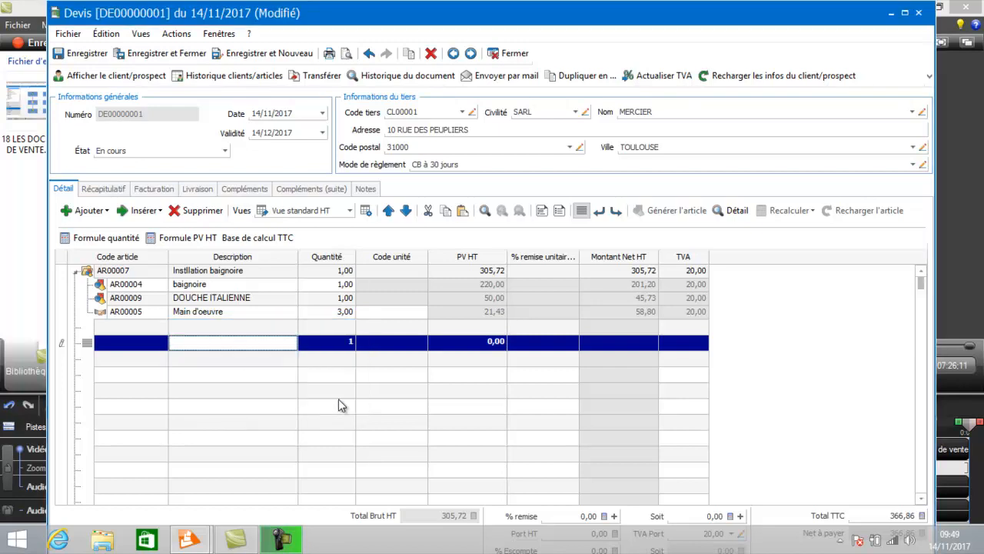
- Fill the first row under the Cuisine section with article AR00007, the bathtub installation
{"action": "left_click", "coordinate": [154, 358]}
{"action": "left_click", "coordinate": [154, 359]}
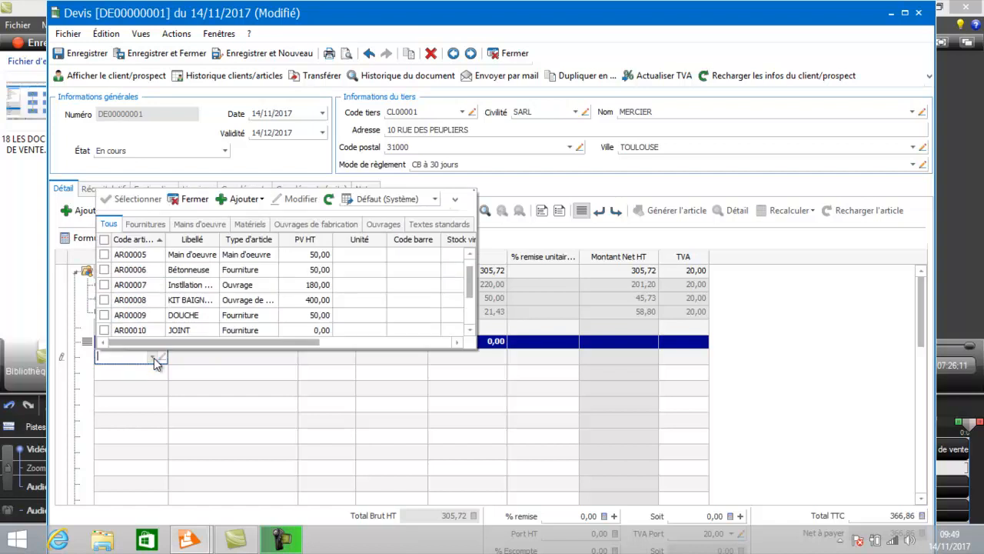
{"action": "double_click", "coordinate": [139, 285]}
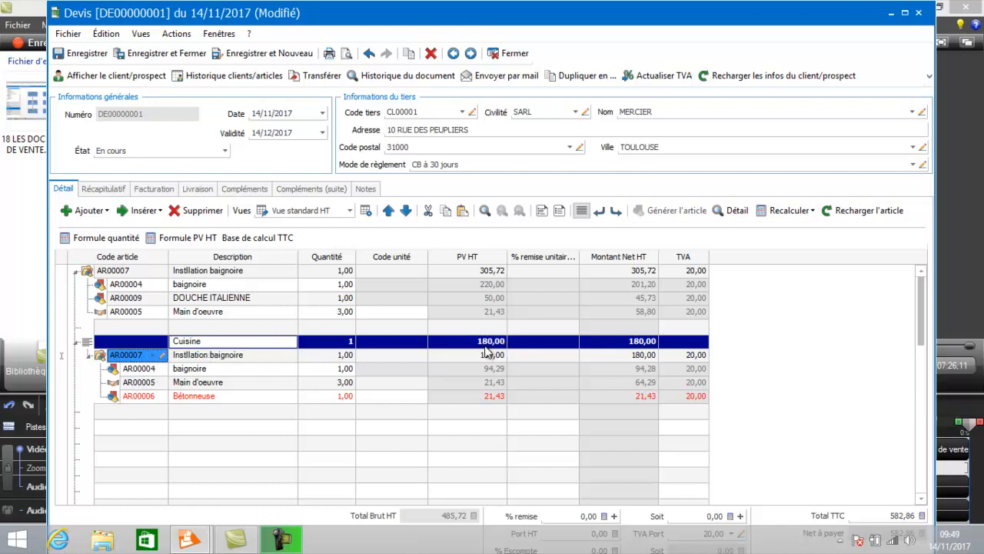
- Add a second level 1 section (Tranche Niveau 1) below the Cuisine lines and describe it as Salle de bain
{"action": "left_click", "coordinate": [143, 428]}
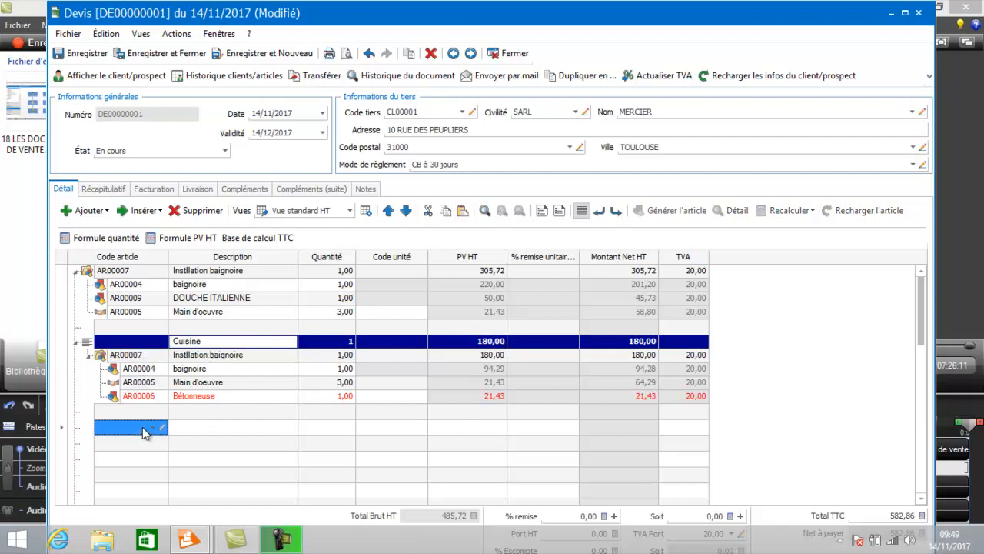
{"action": "right_click", "coordinate": [142, 431]}
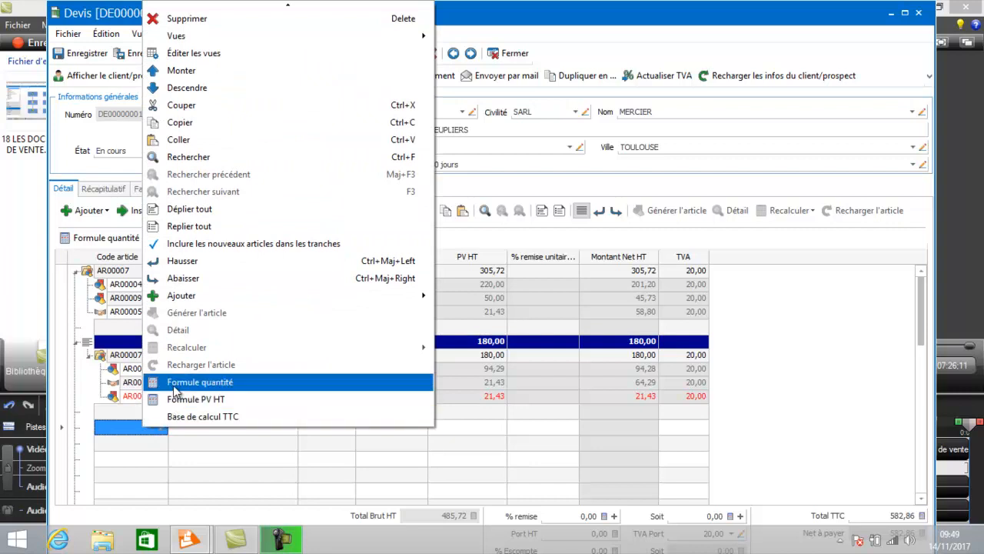
{"action": "mouse_move", "coordinate": [182, 298]}
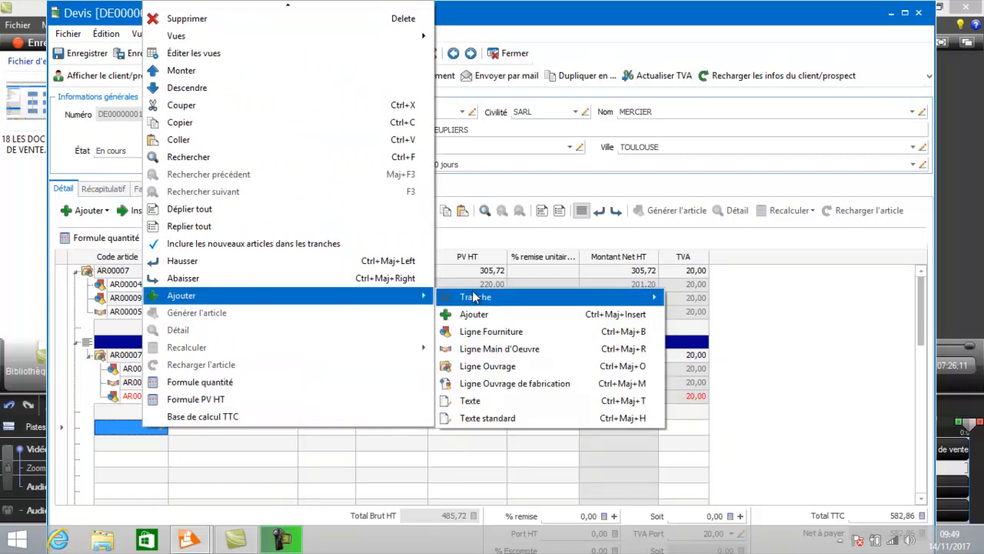
{"action": "mouse_move", "coordinate": [487, 297]}
{"action": "left_click", "coordinate": [700, 297]}
{"action": "left_click", "coordinate": [202, 433]}
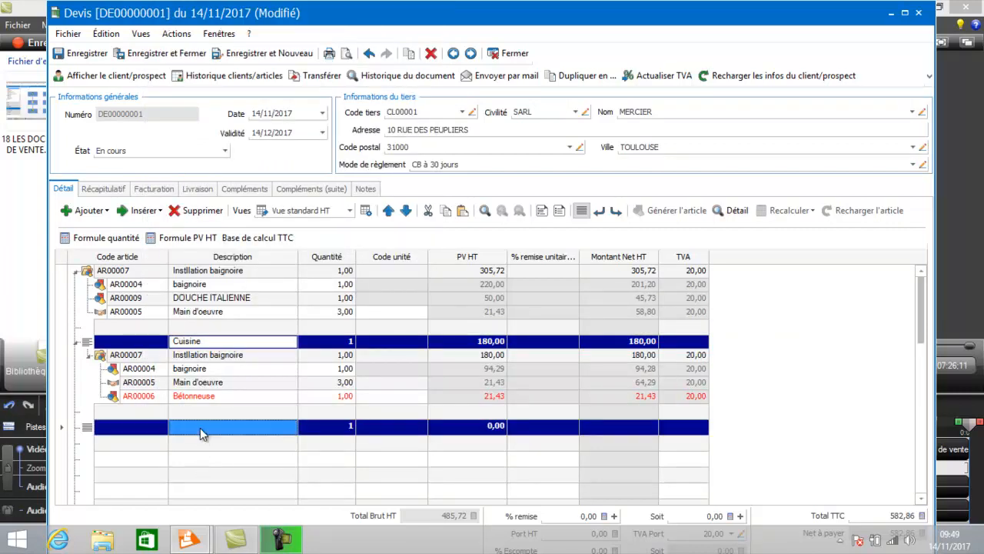
{"action": "left_click", "coordinate": [200, 428]}
{"action": "type", "text": "Sal"}
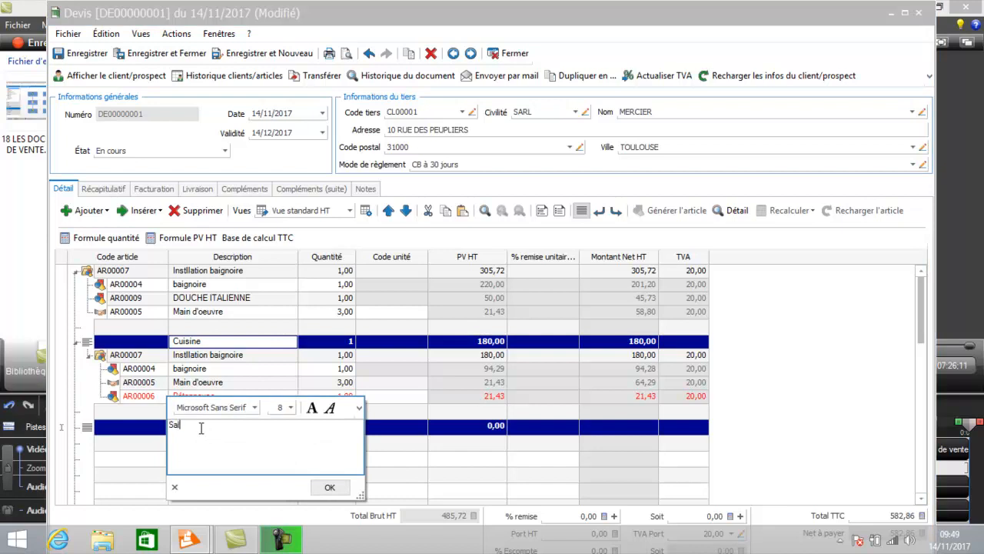
{"action": "type", "text": "le de bain"}
{"action": "left_click", "coordinate": [330, 487]}
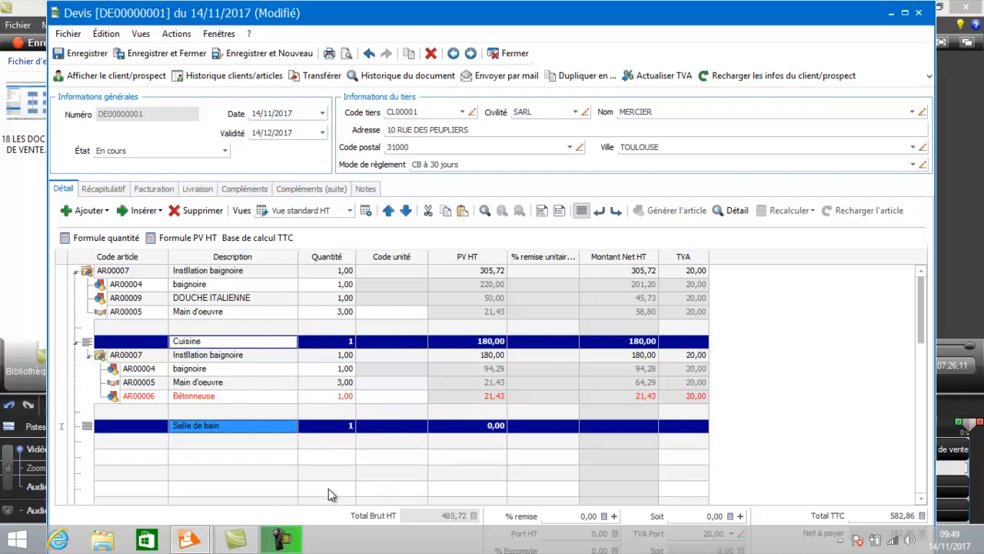
- Insert a works line (Ligne Ouvrage) under the Salle de bain section with article AR00007, the bathtub installation
{"action": "left_click", "coordinate": [146, 442]}
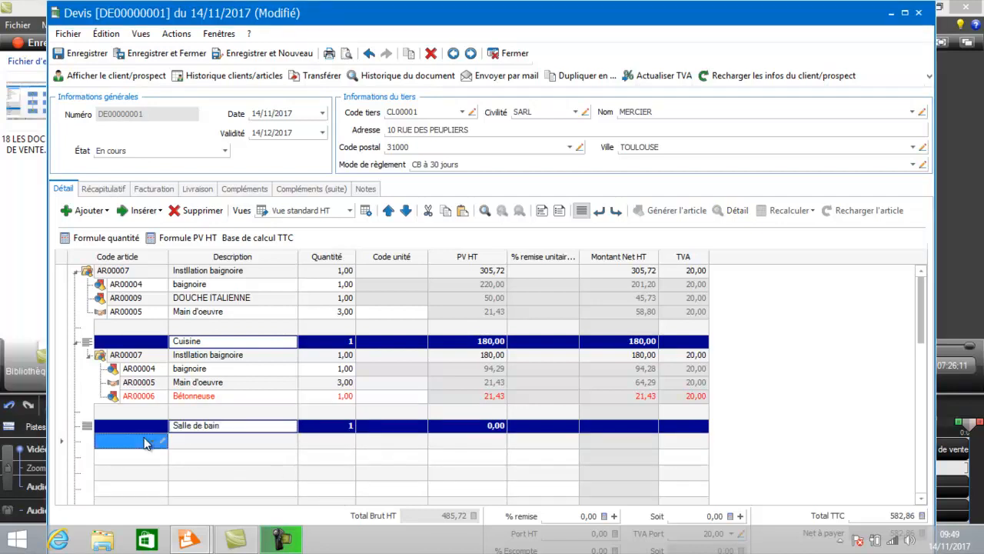
{"action": "right_click", "coordinate": [146, 442]}
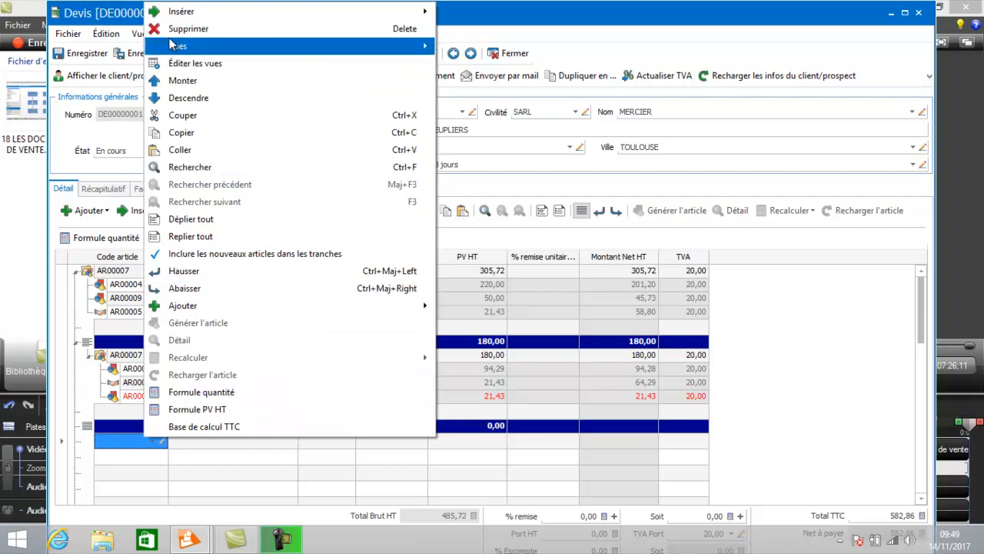
{"action": "mouse_move", "coordinate": [177, 12]}
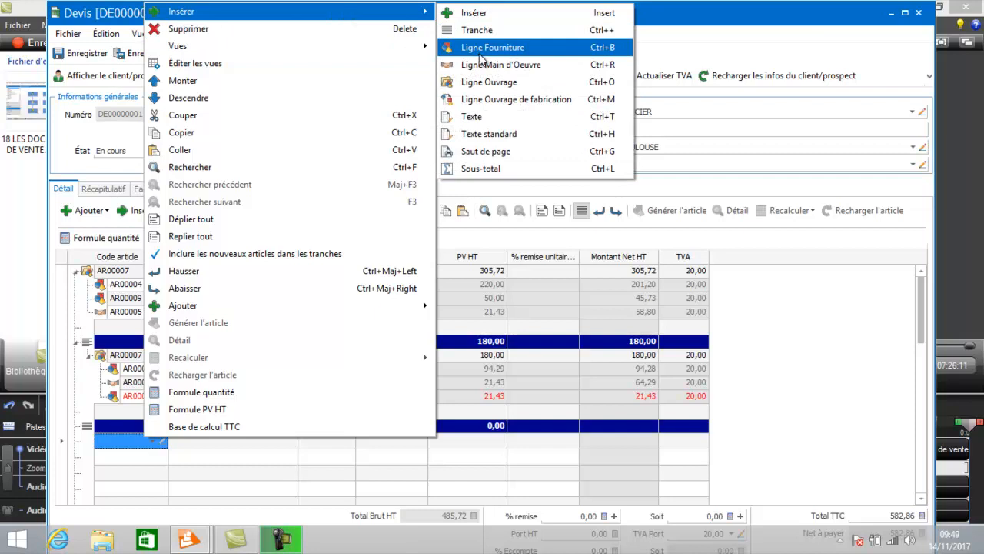
{"action": "left_click", "coordinate": [480, 81]}
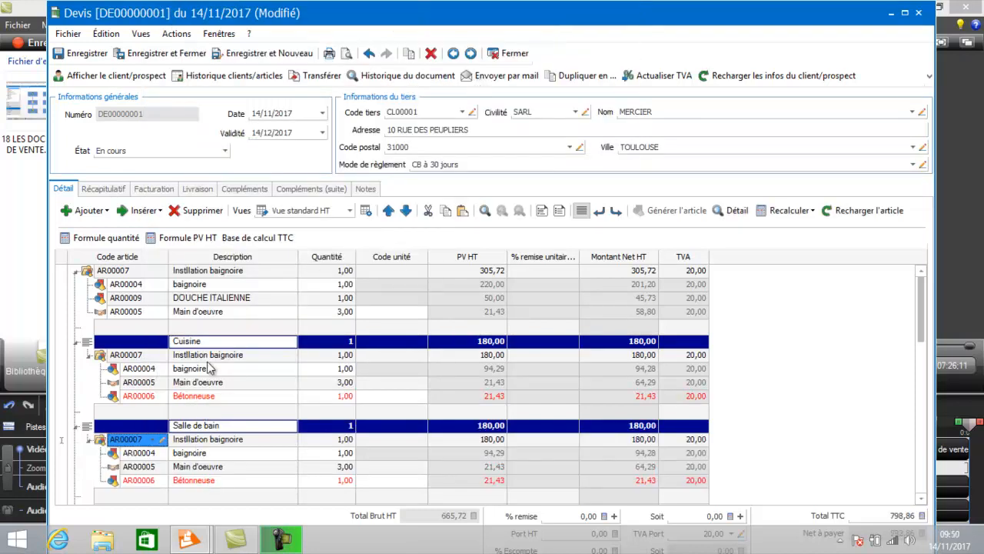
- Save the quote's modifications, preview the printout to examine the Cuisine and Salle de bain sections, and close the preview
{"action": "left_click", "coordinate": [345, 57]}
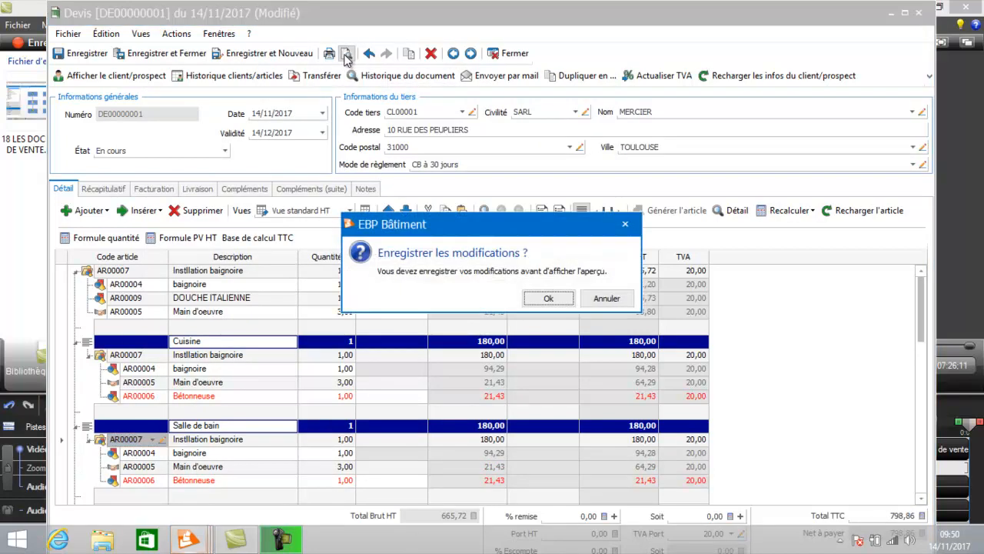
{"action": "key", "text": "Return"}
{"action": "scroll", "coordinate": [800, 328], "scroll_direction": "down", "scroll_amount": 1}
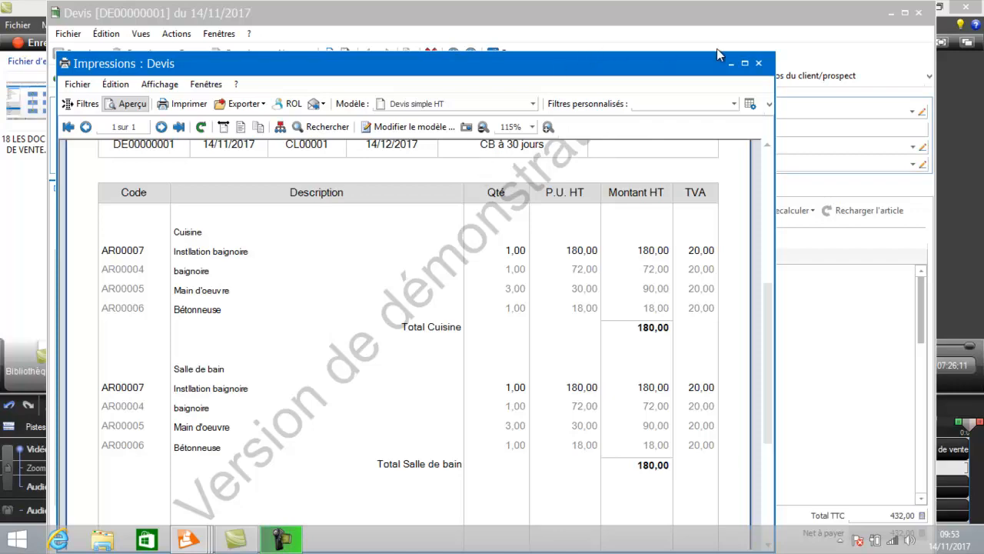
{"action": "left_click", "coordinate": [758, 63]}
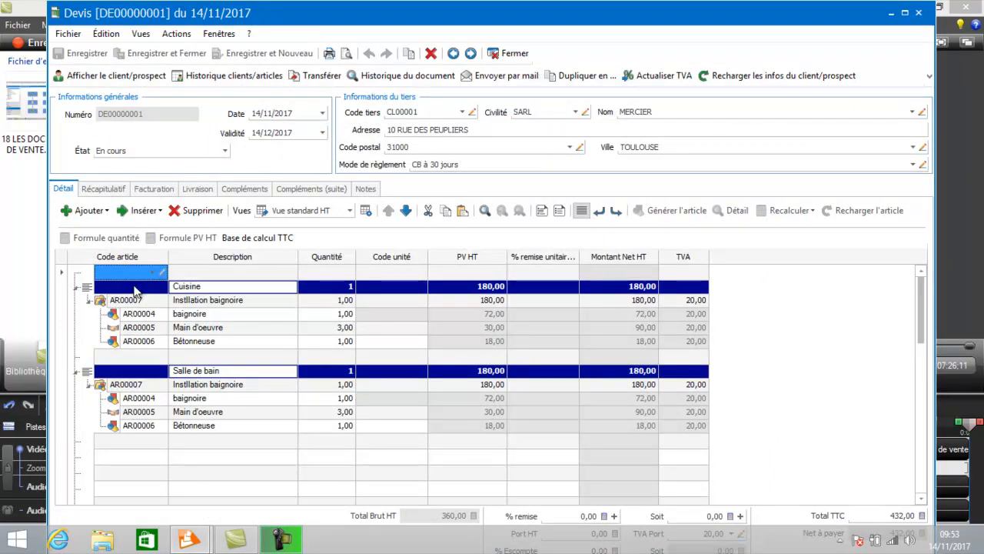
{"action": "right_click", "coordinate": [135, 290]}
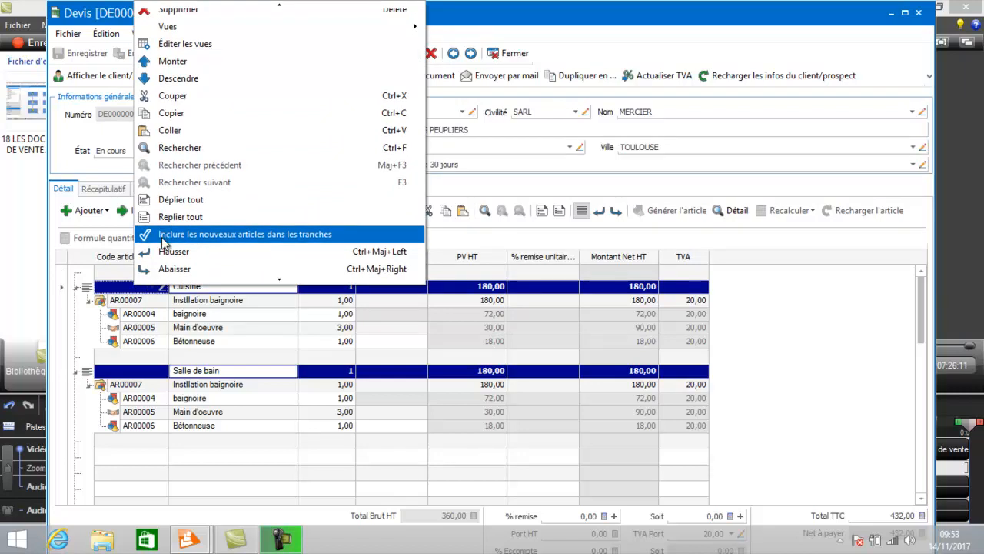
{"action": "left_click", "coordinate": [137, 456]}
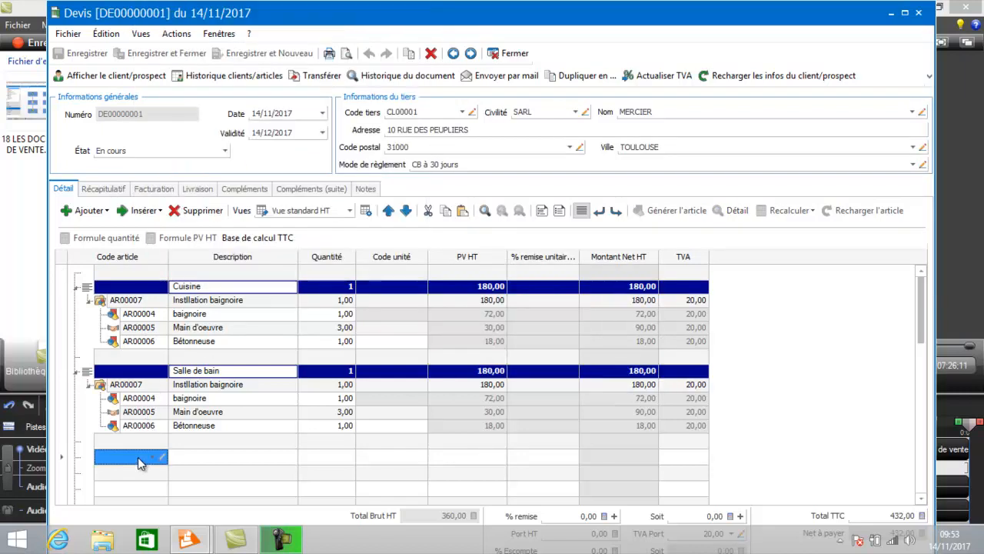
{"action": "right_click", "coordinate": [137, 457]}
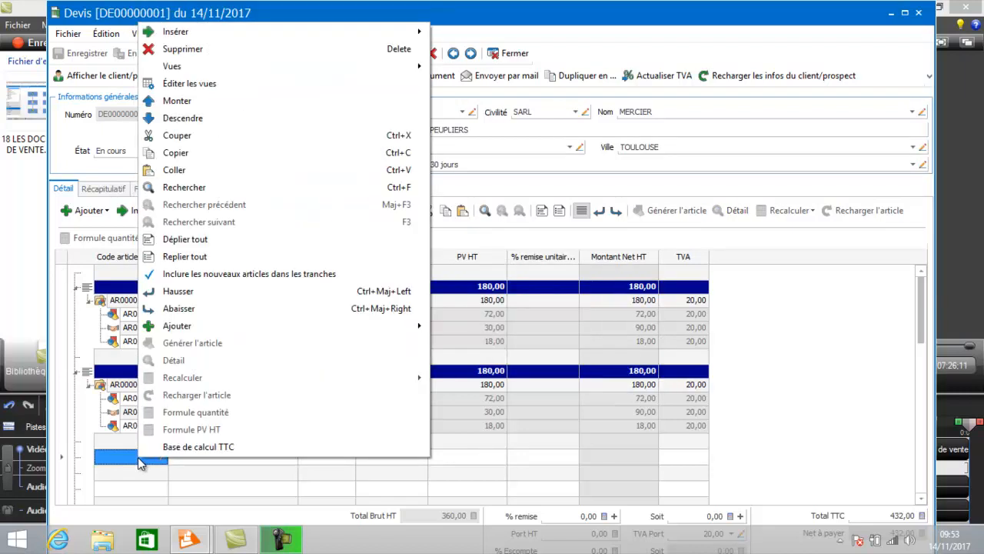
{"action": "mouse_move", "coordinate": [184, 327]}
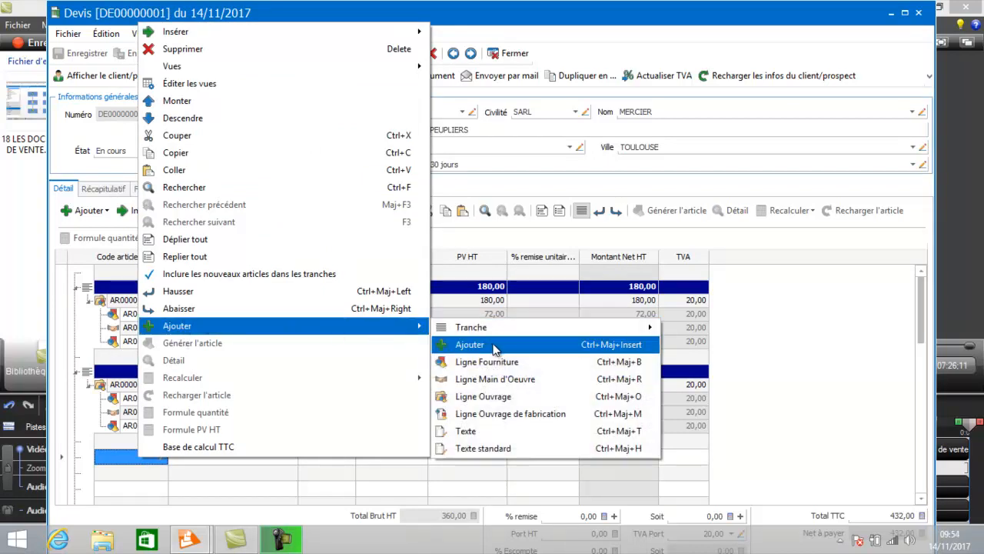
{"action": "mouse_move", "coordinate": [543, 329]}
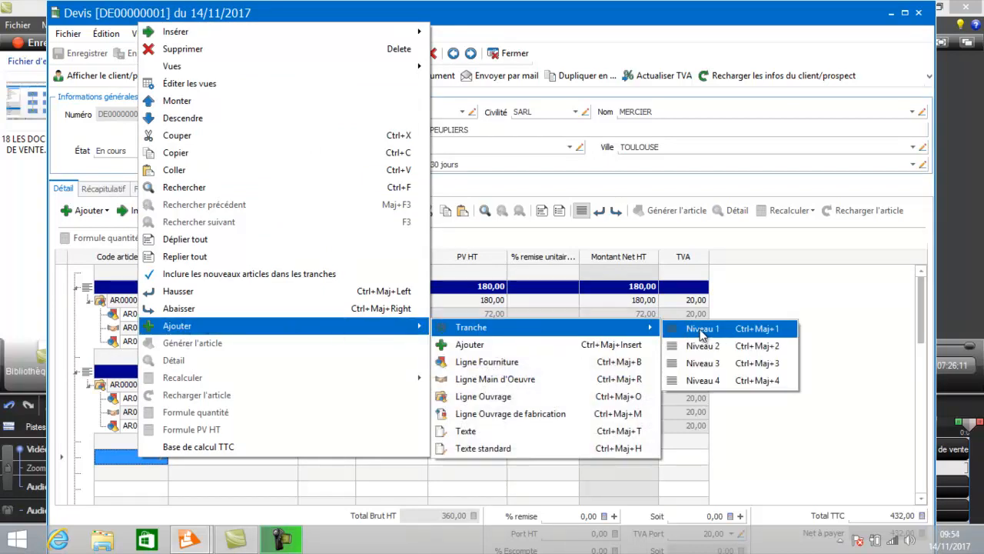
{"action": "left_click", "coordinate": [781, 486]}
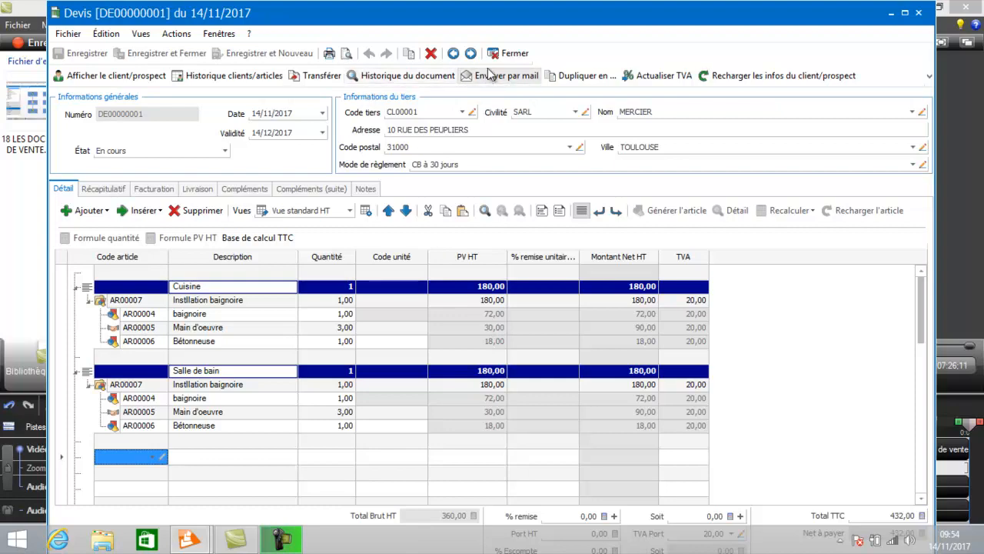
- Close the quote and switch back to EBP Bâtiment's list of sales documents
{"action": "left_click", "coordinate": [507, 53]}
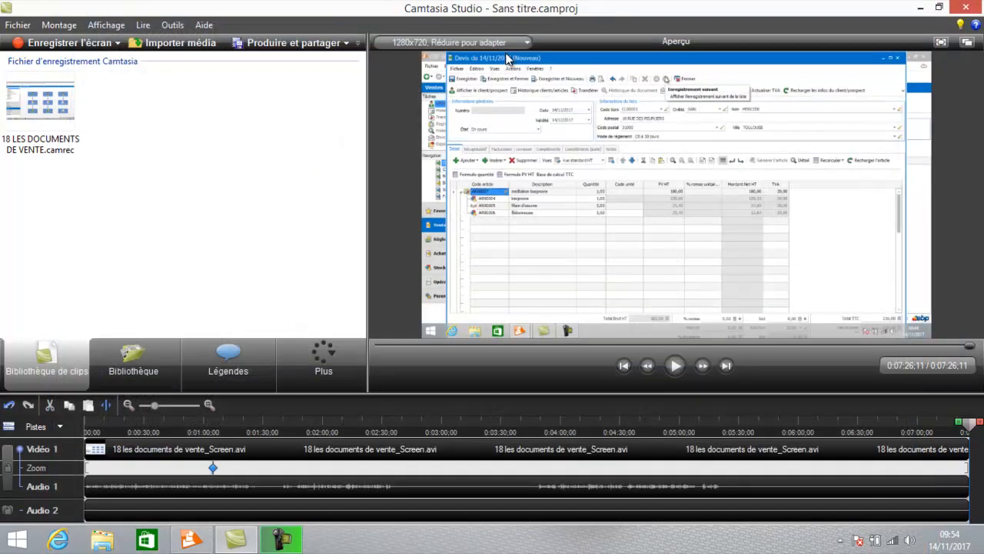
{"action": "left_click", "coordinate": [192, 540]}
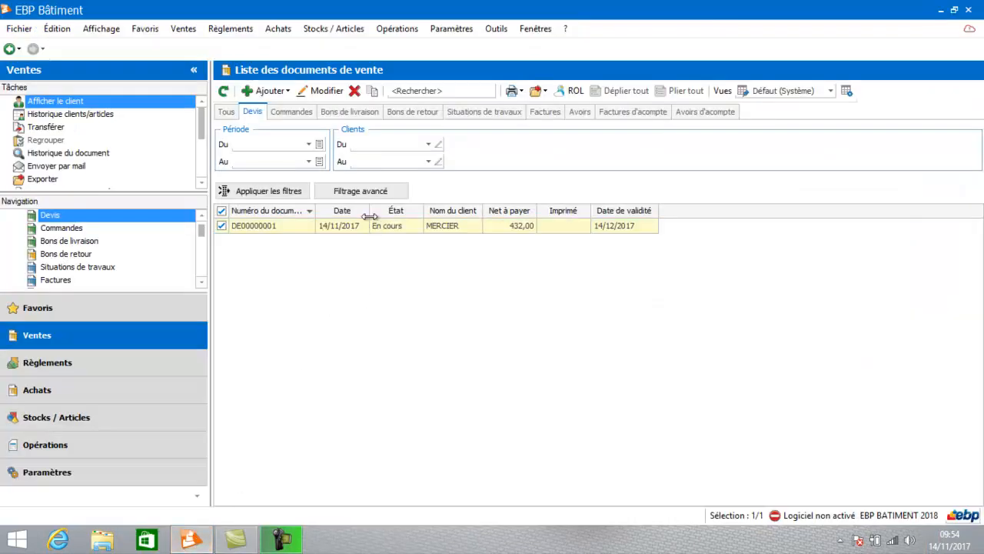
- Transfer the quote to a document of type Commande dated 14/11/2017
{"action": "left_click", "coordinate": [327, 225]}
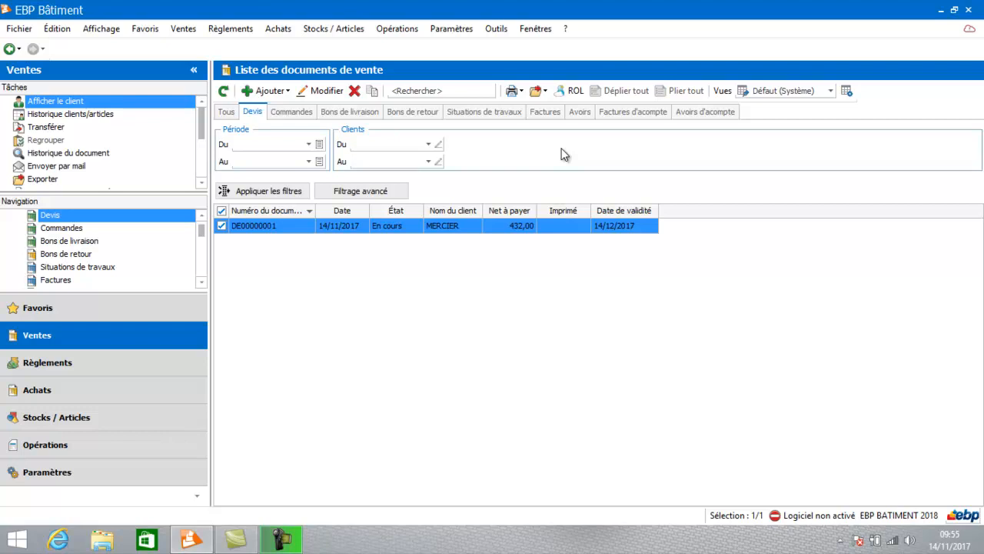
{"action": "right_click", "coordinate": [401, 229]}
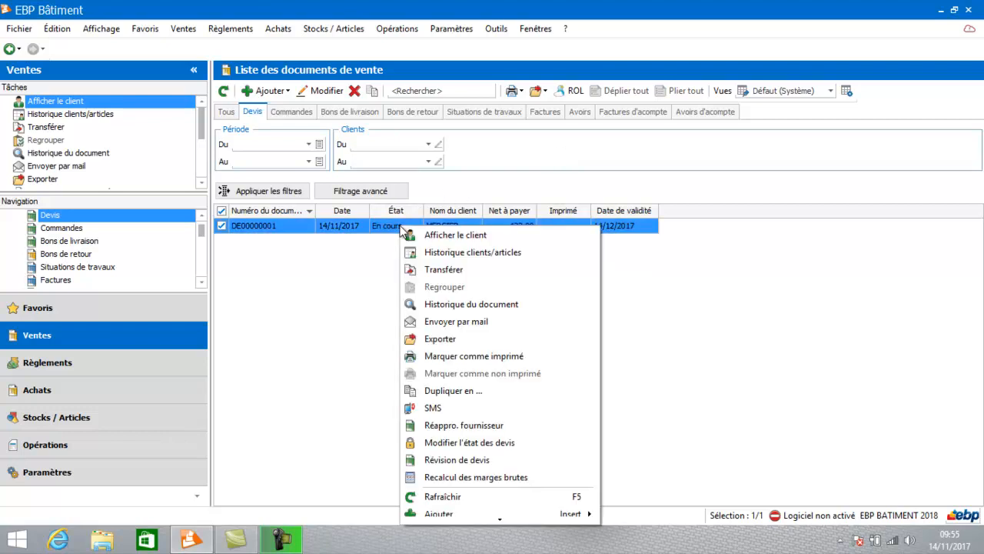
{"action": "left_click", "coordinate": [435, 278]}
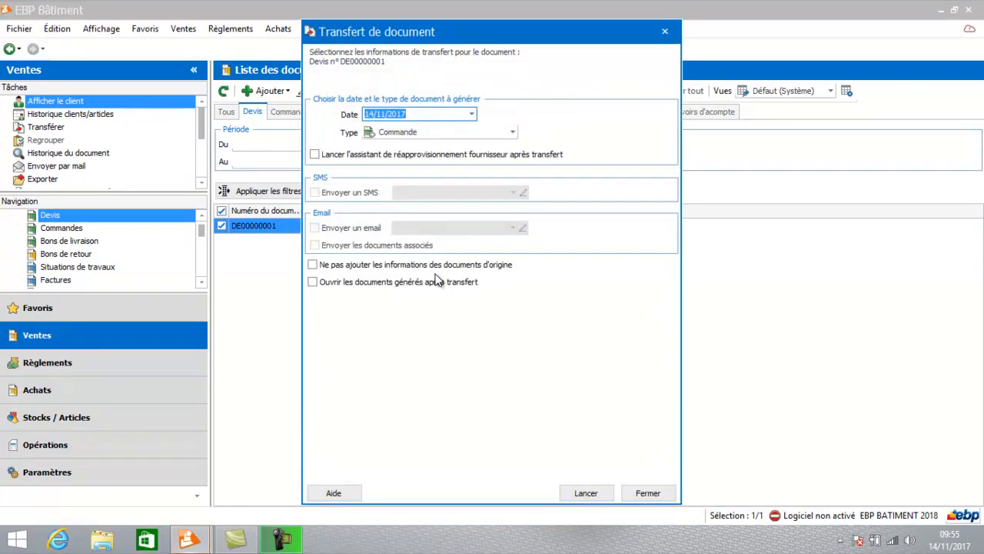
- Open the order transferred from the quote and expand its Cuisine section down to the components of works line AR00007
{"action": "double_click", "coordinate": [339, 225]}
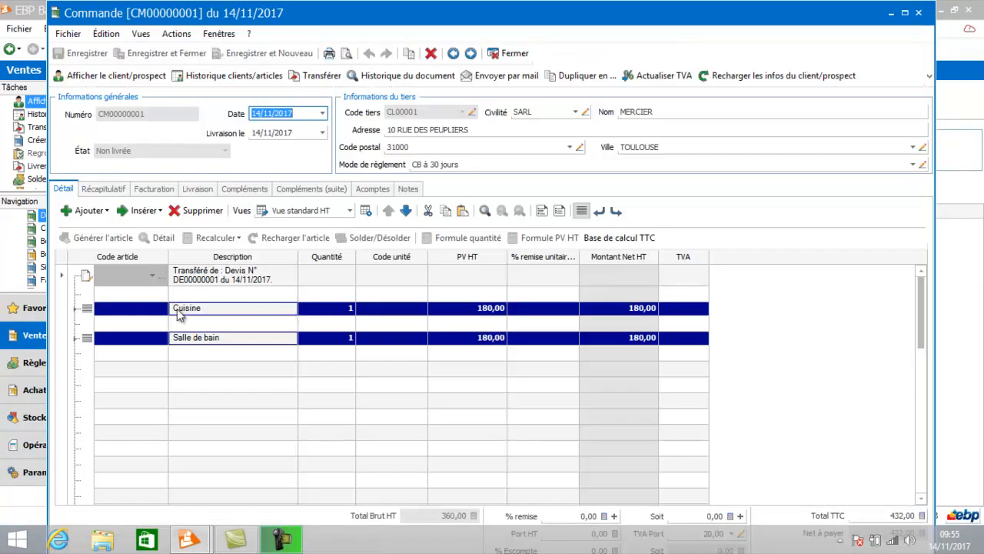
{"action": "left_click", "coordinate": [77, 312]}
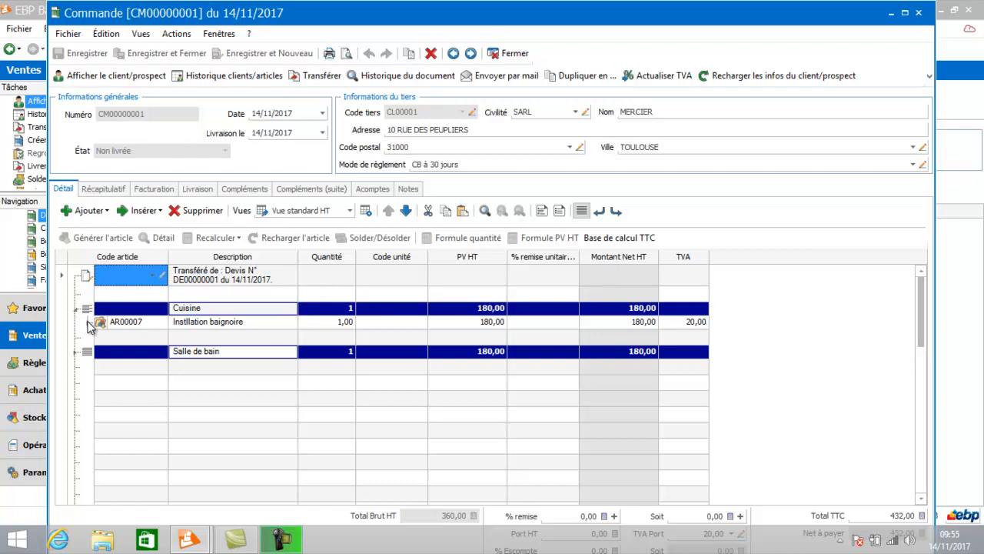
{"action": "left_click", "coordinate": [90, 322]}
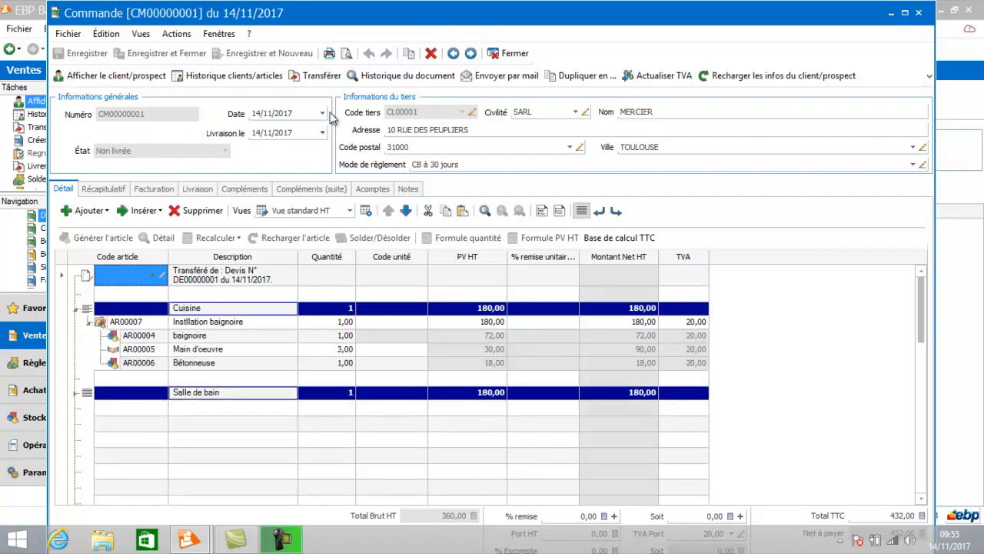
- Preview the order's printout to examine the Cuisine and Salle de bain sections, and close the preview
{"action": "left_click", "coordinate": [347, 56]}
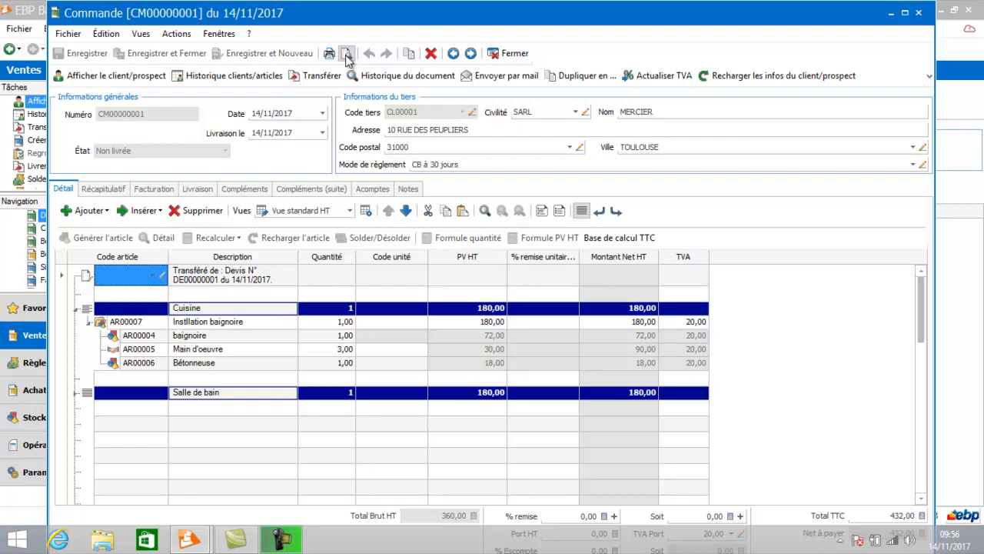
{"action": "left_click_drag", "start_coordinate": [805, 194], "coordinate": [819, 327]}
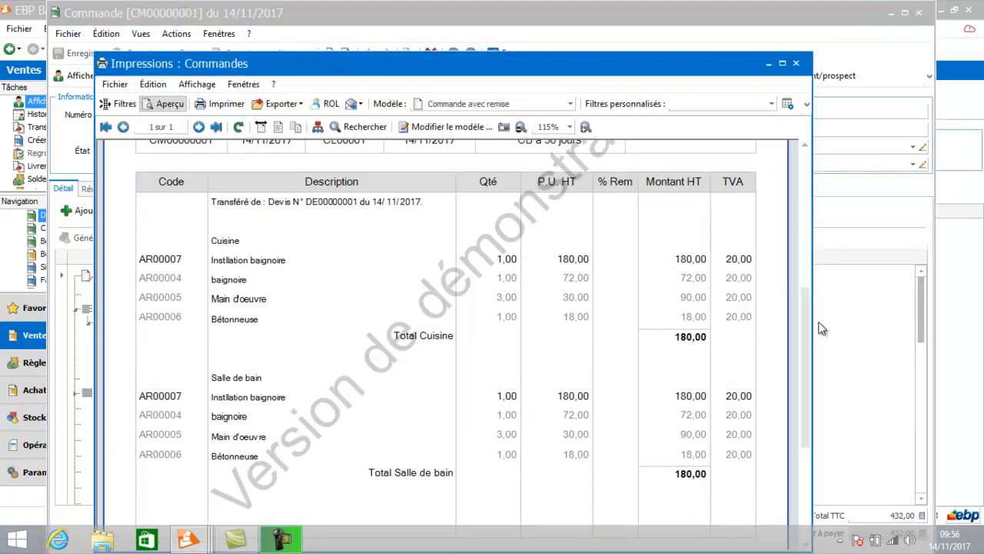
{"action": "left_click", "coordinate": [796, 63]}
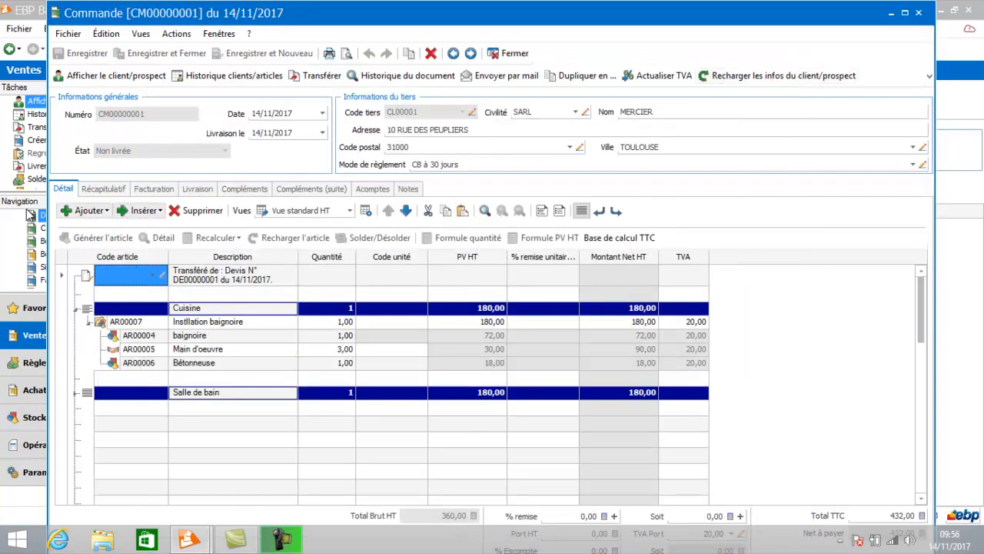
- Examine the order's summary (Récapitulatif), billing (Facturation) and down-payment (Acomptes) information
{"action": "left_click", "coordinate": [98, 191]}
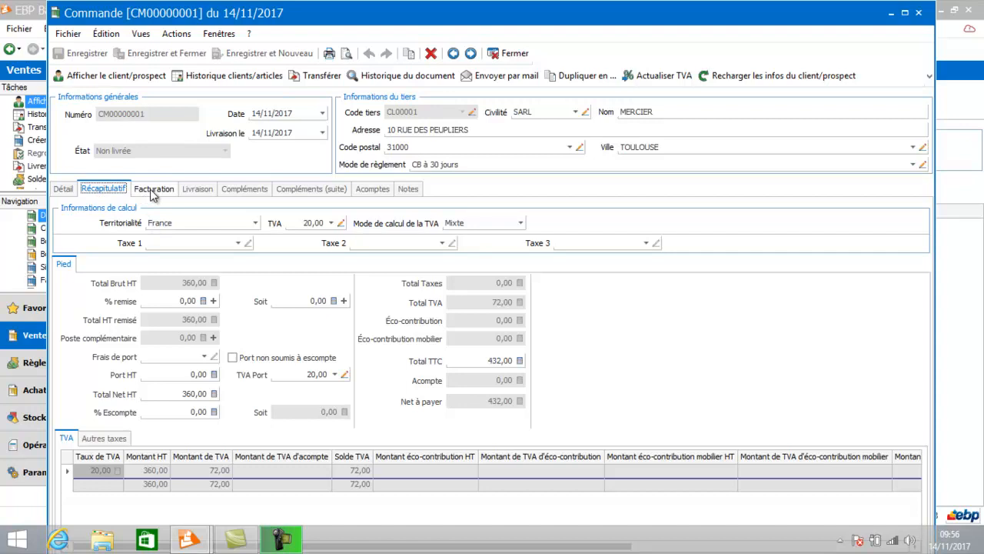
{"action": "left_click", "coordinate": [152, 192]}
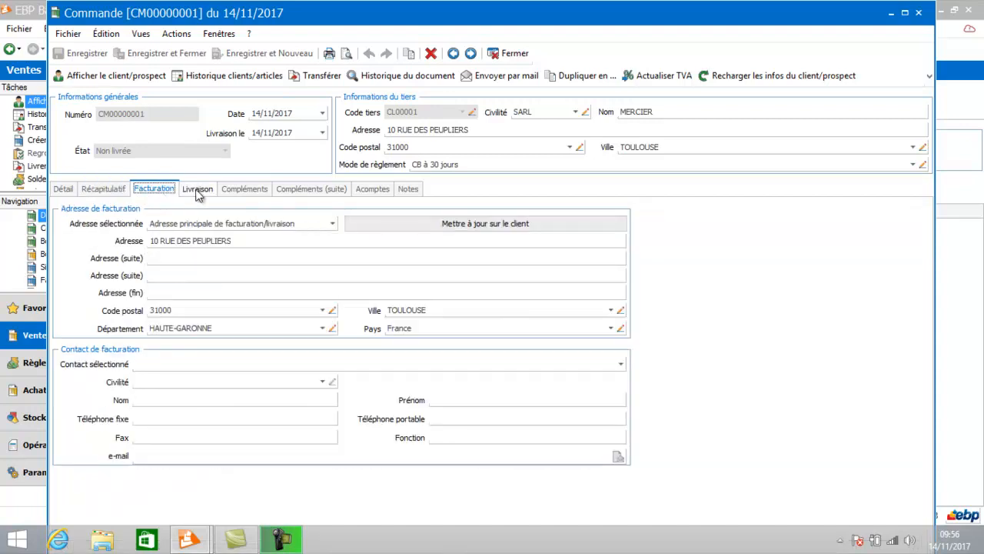
{"action": "left_click", "coordinate": [372, 190]}
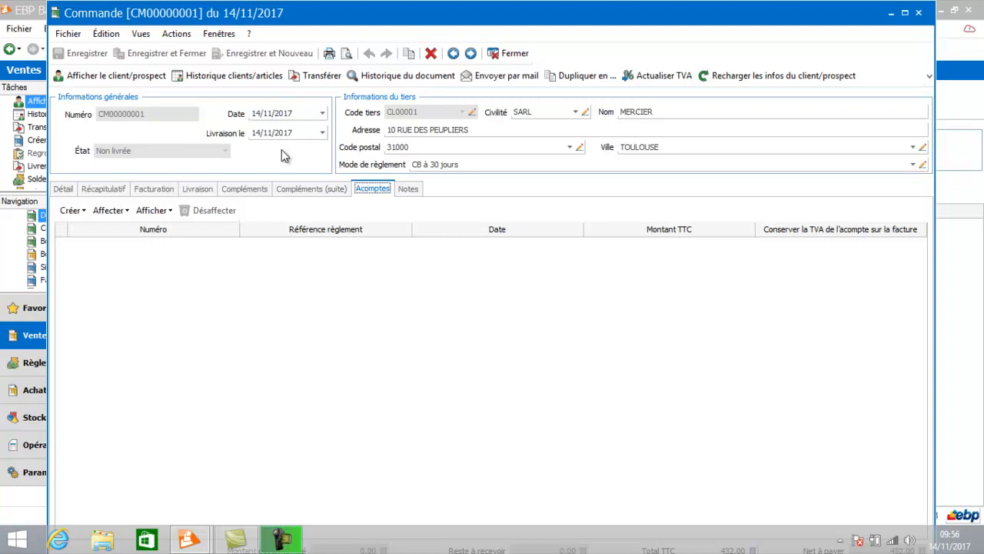
- Transfer the order to a Bon de livraison dated 14/11/2017, with the generated document set to open after transfer
{"action": "left_click", "coordinate": [322, 75]}
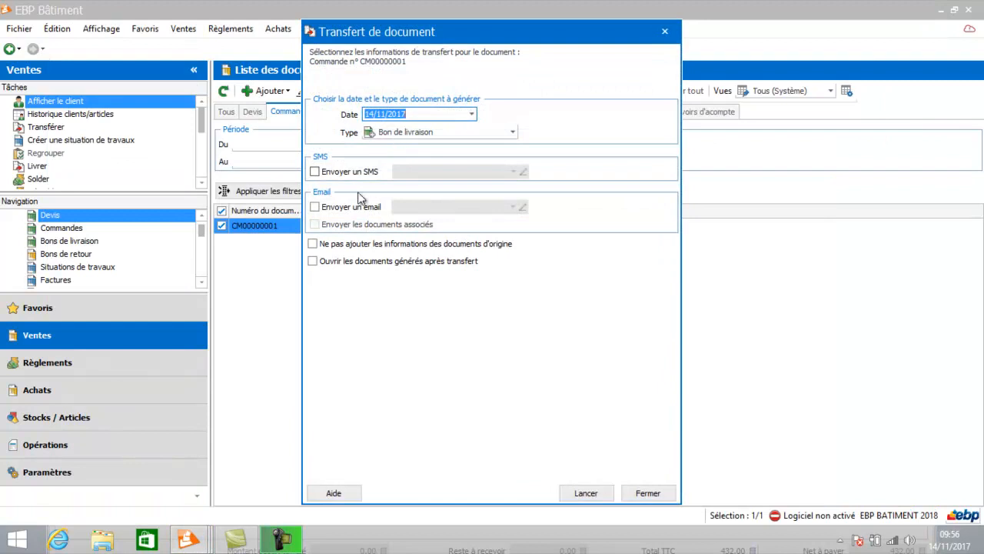
{"action": "left_click", "coordinate": [333, 263]}
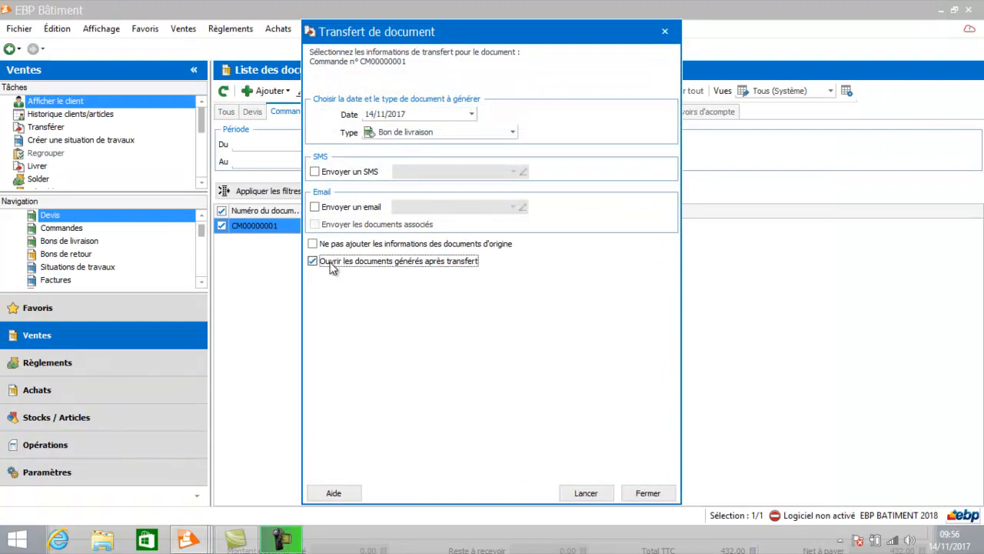
{"action": "left_click", "coordinate": [585, 493]}
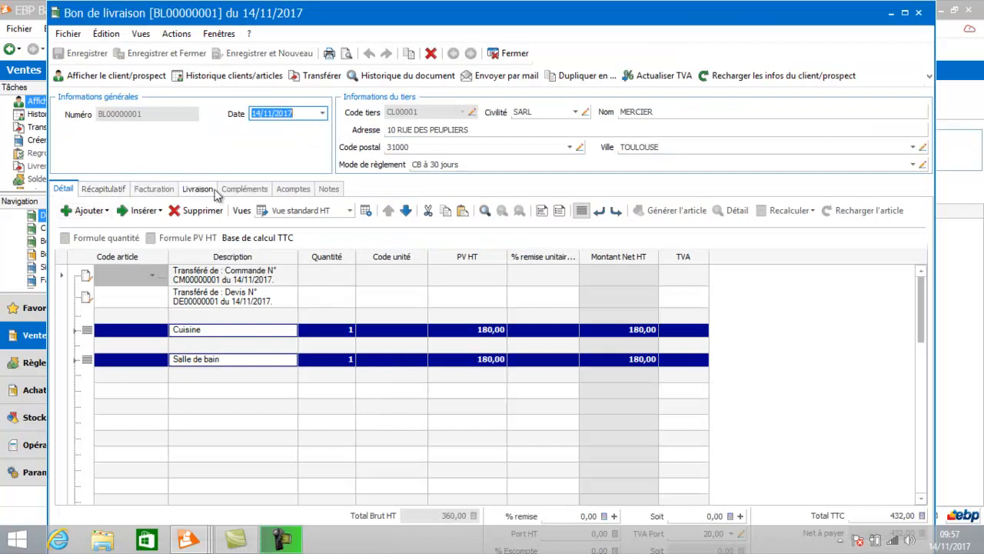
- Transfer the delivery note to a document of type Facture dated 14/11/2017
{"action": "left_click", "coordinate": [57, 191]}
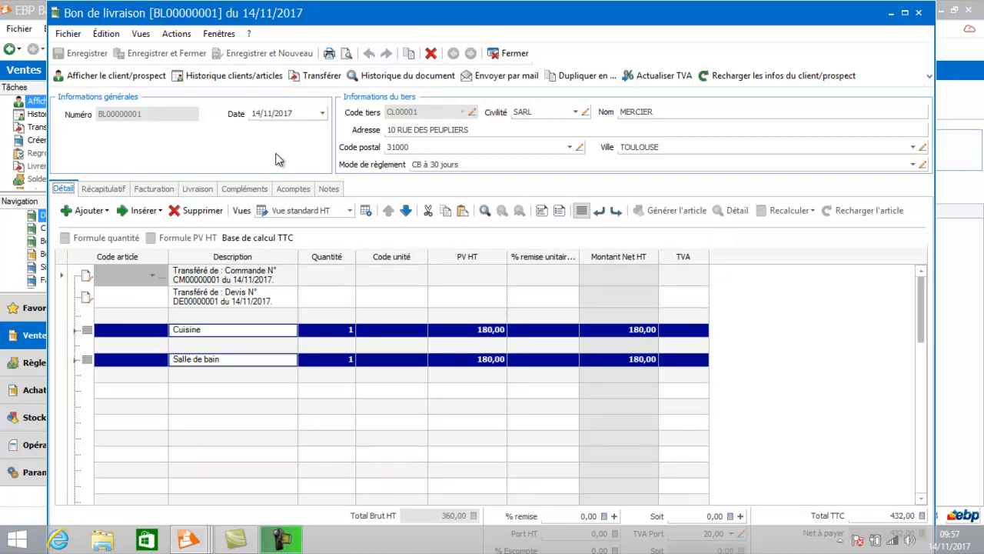
{"action": "left_click", "coordinate": [323, 77]}
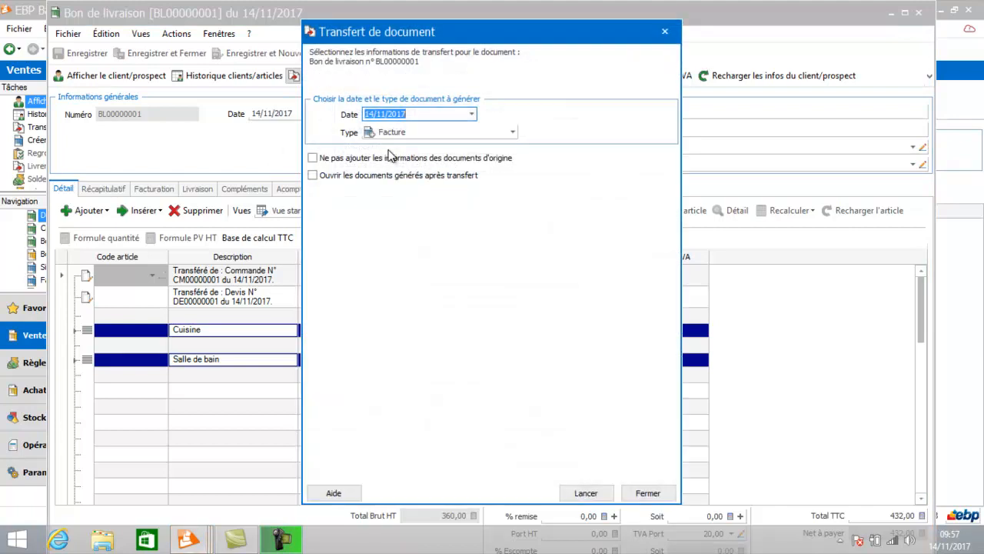
{"action": "left_click", "coordinate": [586, 493]}
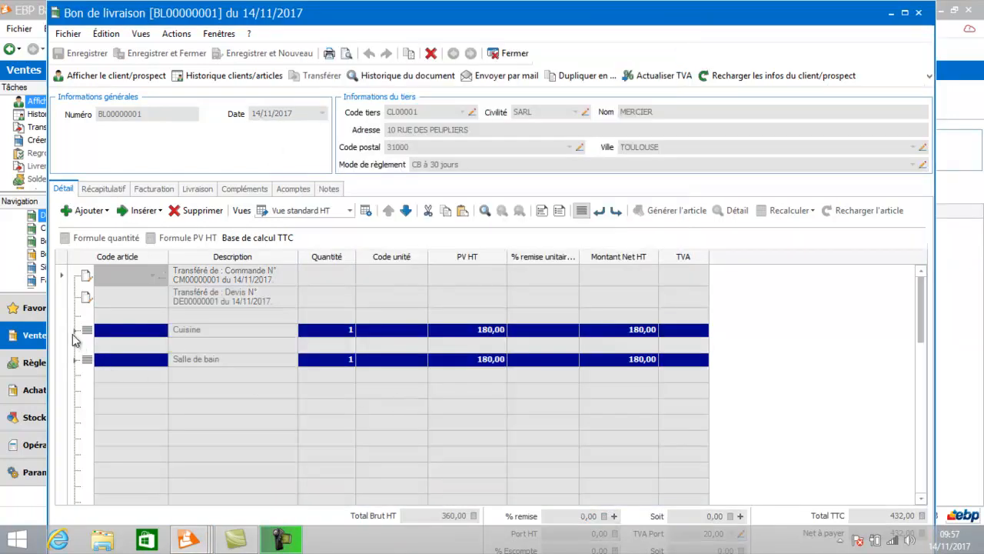
{"action": "left_click", "coordinate": [75, 331]}
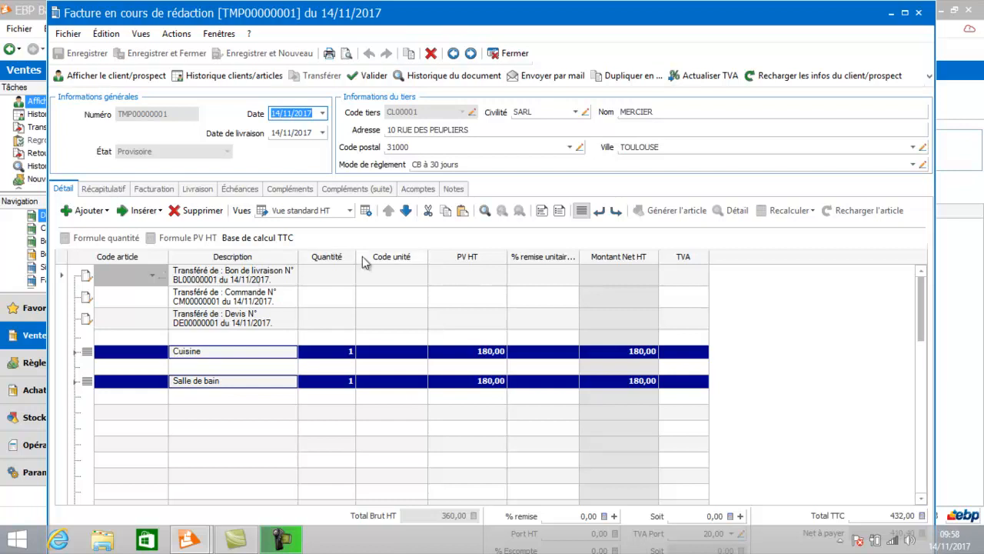
- Preview the draft invoice's printout to examine its transfer references and sections, and close the preview
{"action": "left_click", "coordinate": [346, 54]}
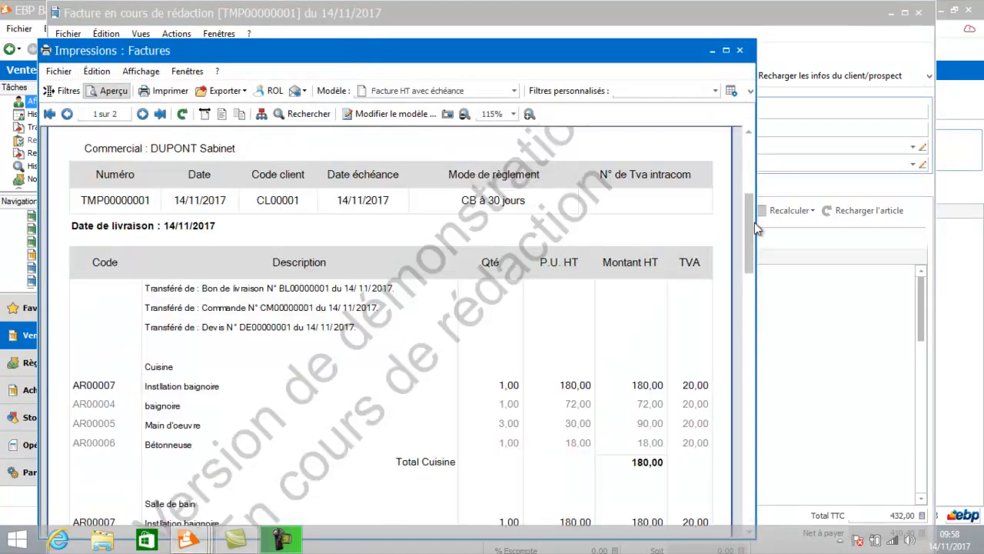
{"action": "left_click_drag", "start_coordinate": [752, 222], "coordinate": [752, 240]}
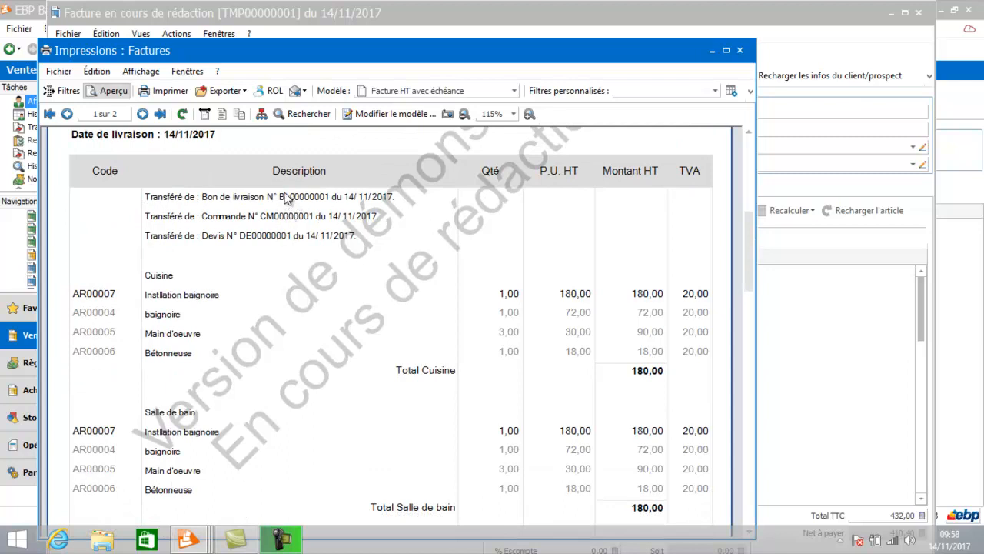
{"action": "left_click_drag", "start_coordinate": [752, 251], "coordinate": [752, 303]}
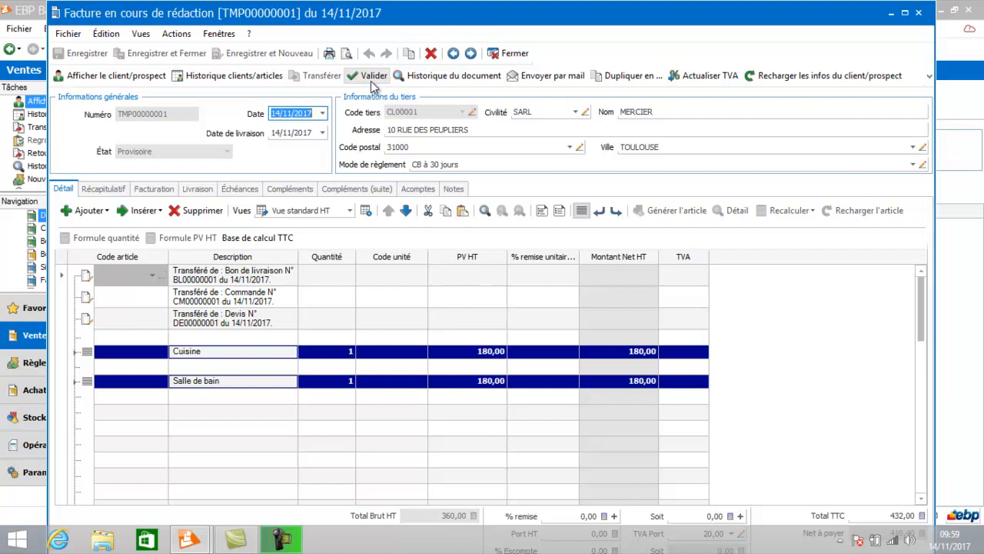
- Validate the draft invoice, confirm the irreversible validation, and close the document
{"action": "left_click", "coordinate": [371, 80]}
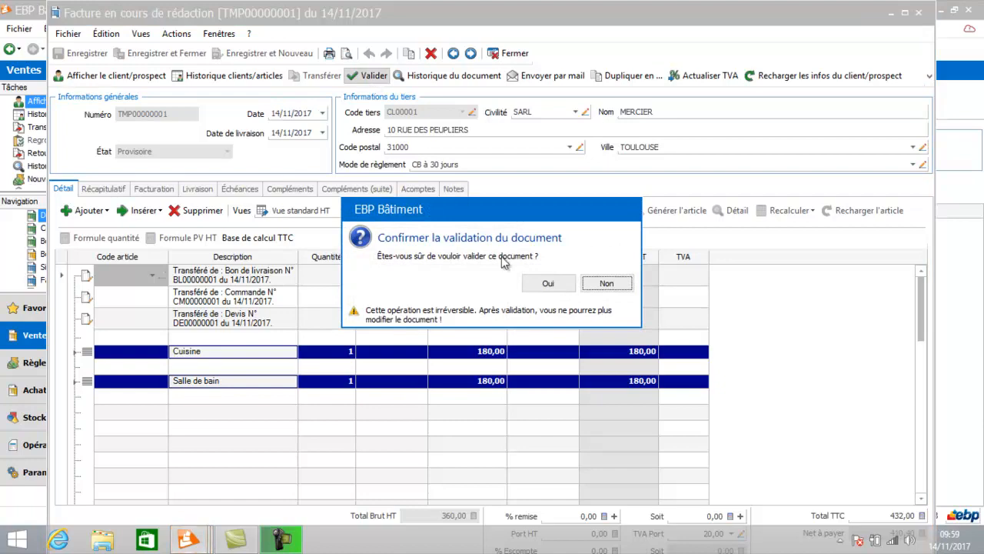
{"action": "left_click", "coordinate": [516, 282]}
{"action": "left_click", "coordinate": [515, 57]}
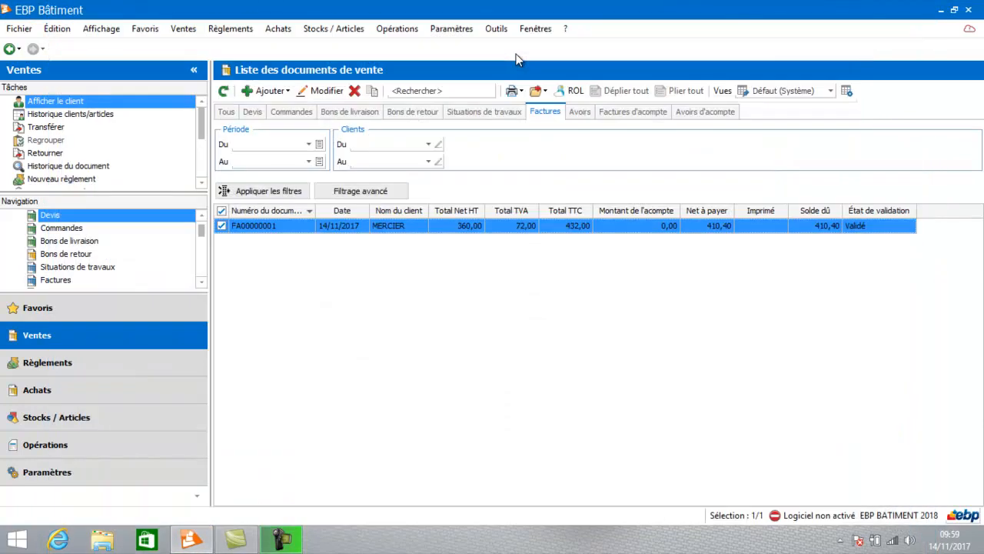